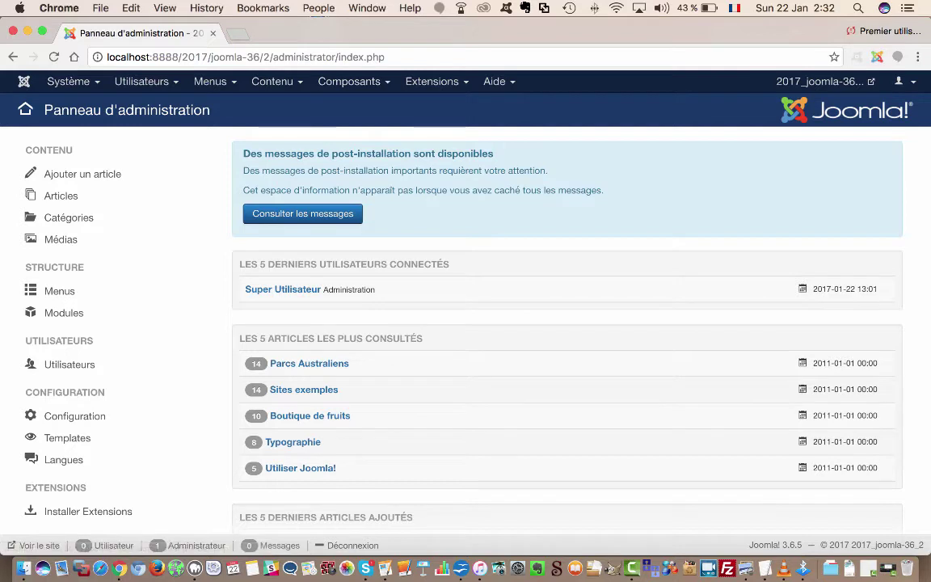
Step: Create a user group titled "Traducteur" under the parent group Public, then save and close it
{"action": "left_click", "coordinate": [145, 81]}
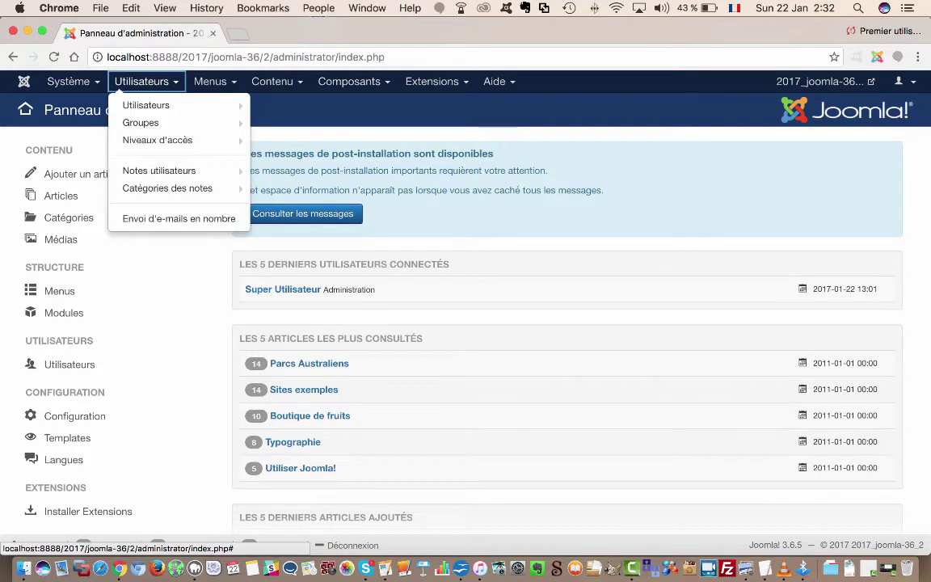
{"action": "mouse_move", "coordinate": [161, 122]}
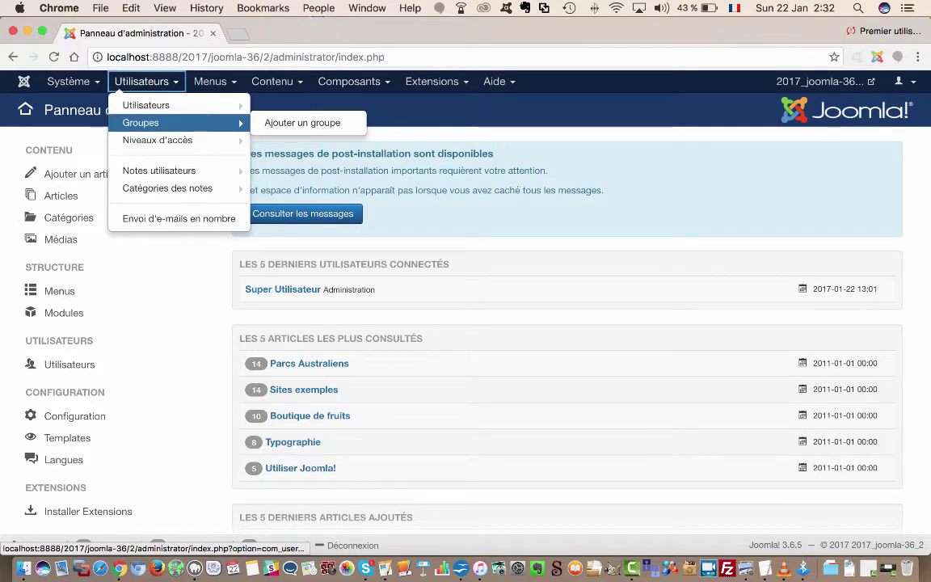
{"action": "left_click", "coordinate": [302, 122]}
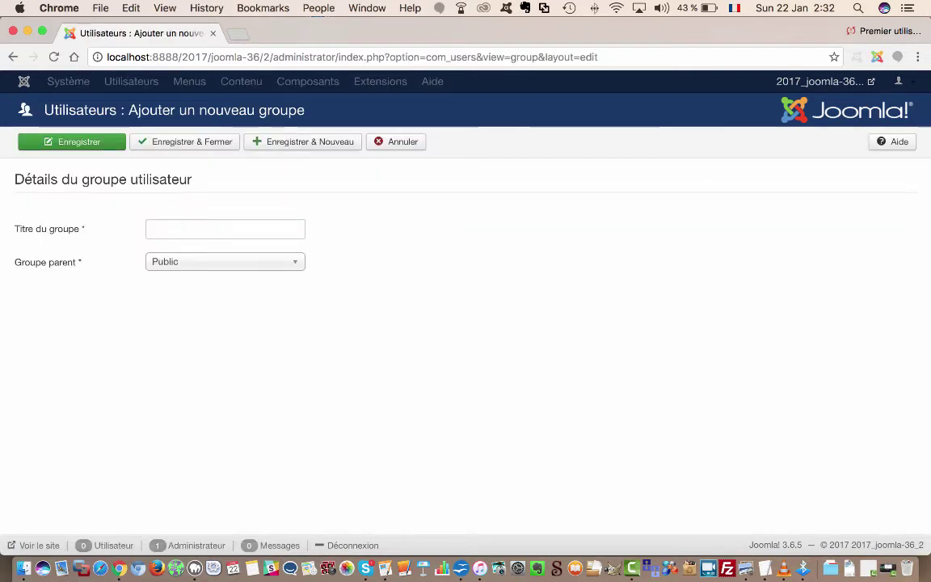
{"action": "left_click", "coordinate": [224, 230]}
{"action": "type", "text": "Traducteur"}
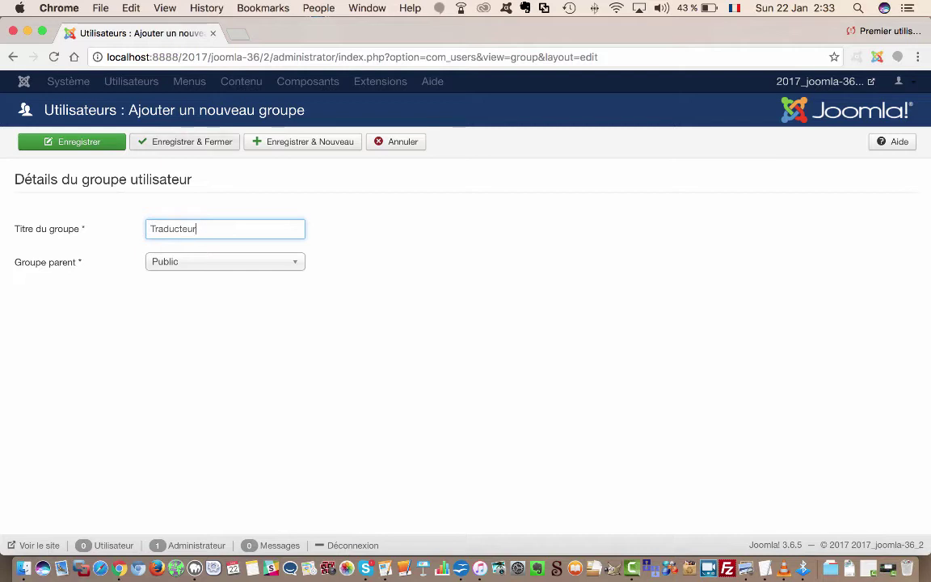
{"action": "left_click", "coordinate": [185, 142]}
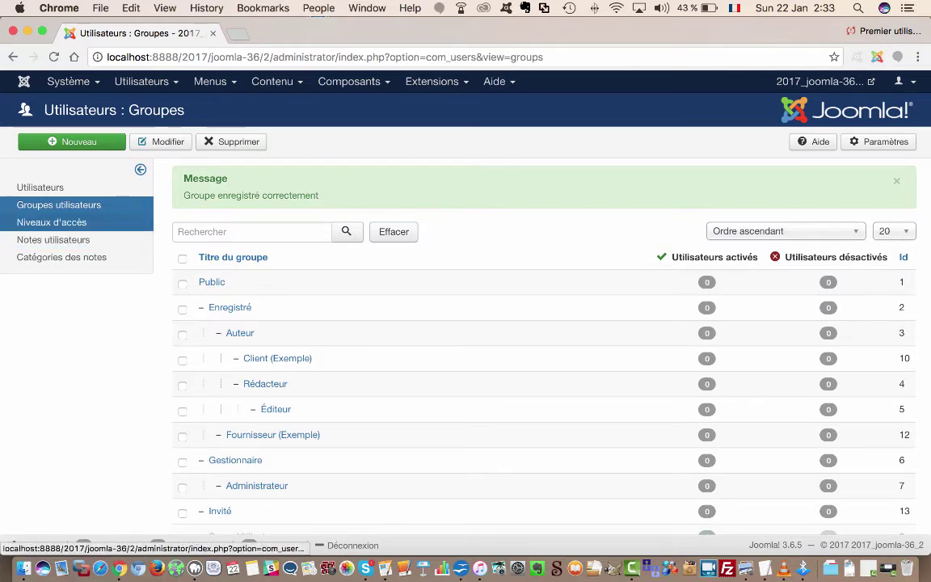
Step: Add the Traducteur group to the "Accès Spécial" access level, then save and close the level
{"action": "left_click", "coordinate": [51, 223]}
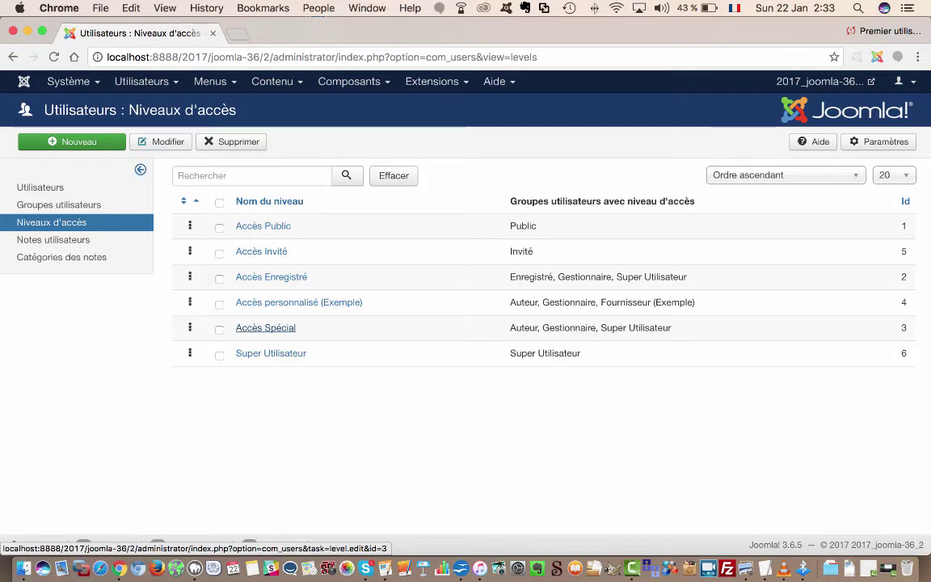
{"action": "left_click", "coordinate": [265, 327]}
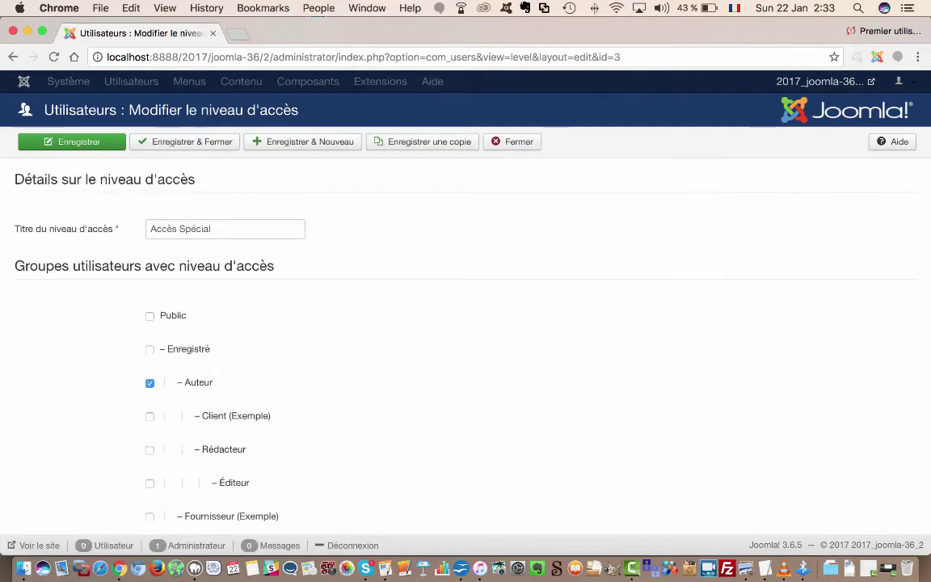
{"action": "scroll", "coordinate": [466, 324], "scroll_direction": "down", "scroll_amount": 5}
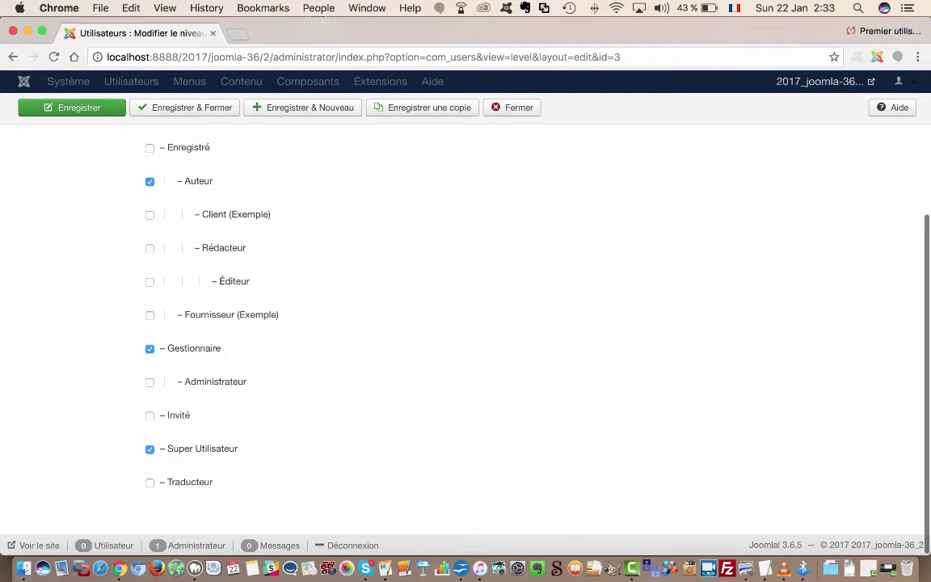
{"action": "left_click", "coordinate": [150, 482]}
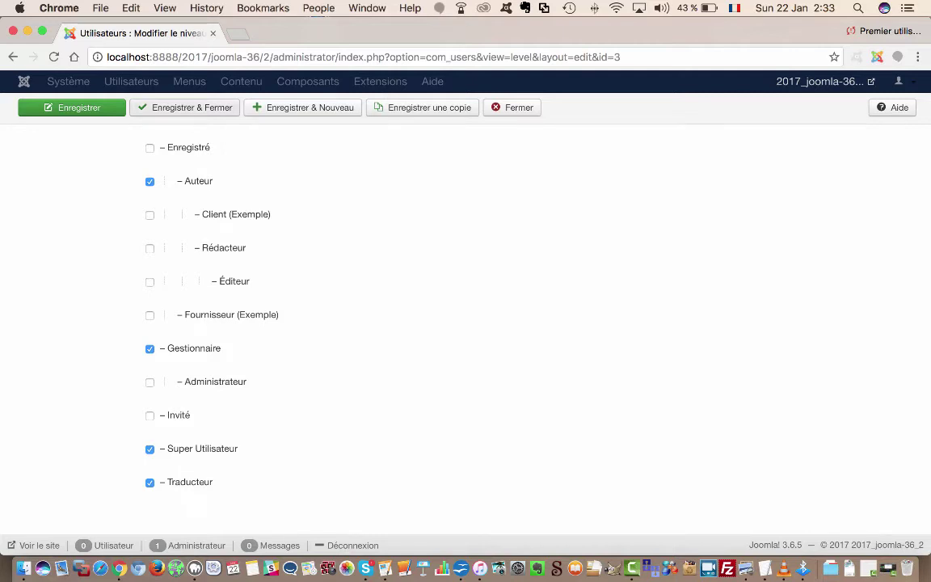
{"action": "left_click", "coordinate": [184, 108]}
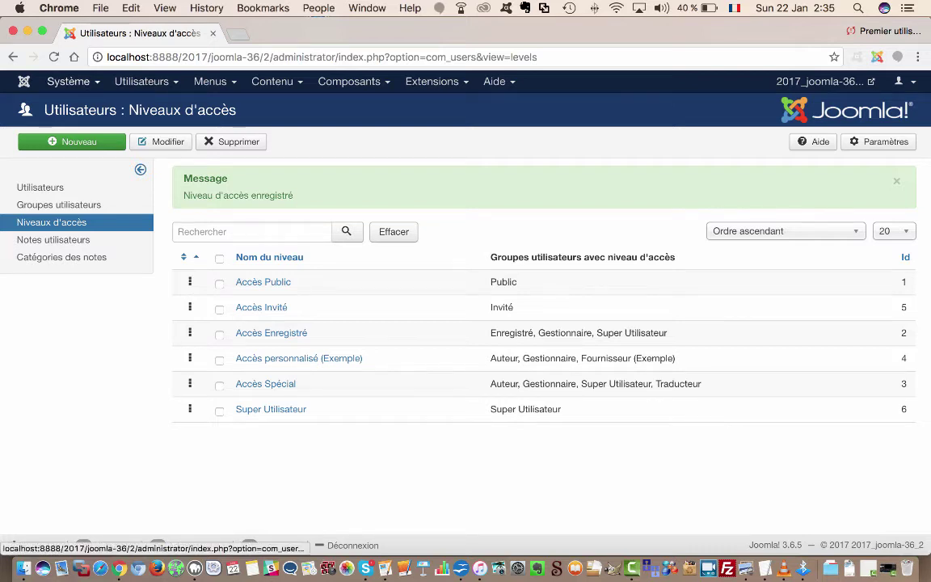
Step: In the global configuration permissions, set "Connexion à l'administration" to Autorisé for the Traducteur group, then save and close
{"action": "left_click", "coordinate": [71, 80]}
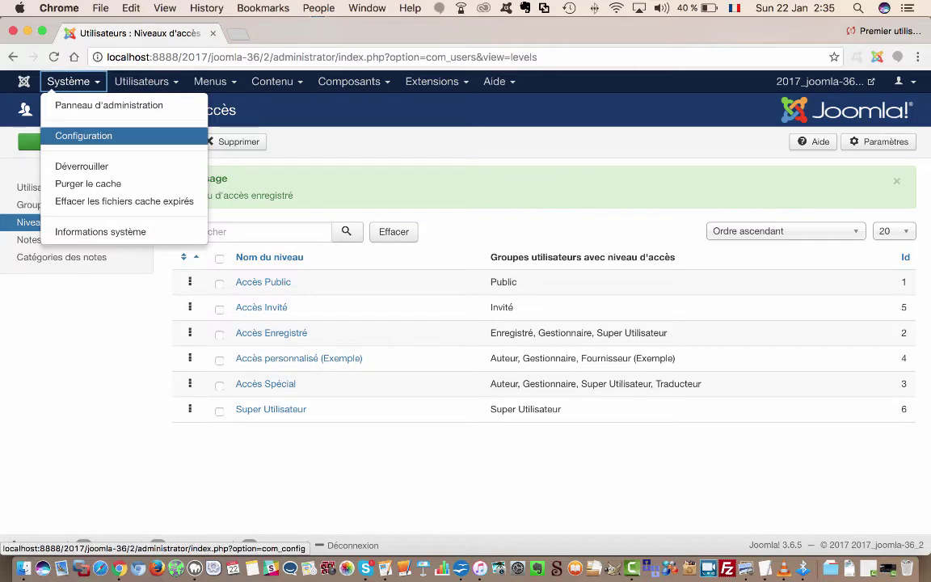
{"action": "left_click", "coordinate": [84, 136]}
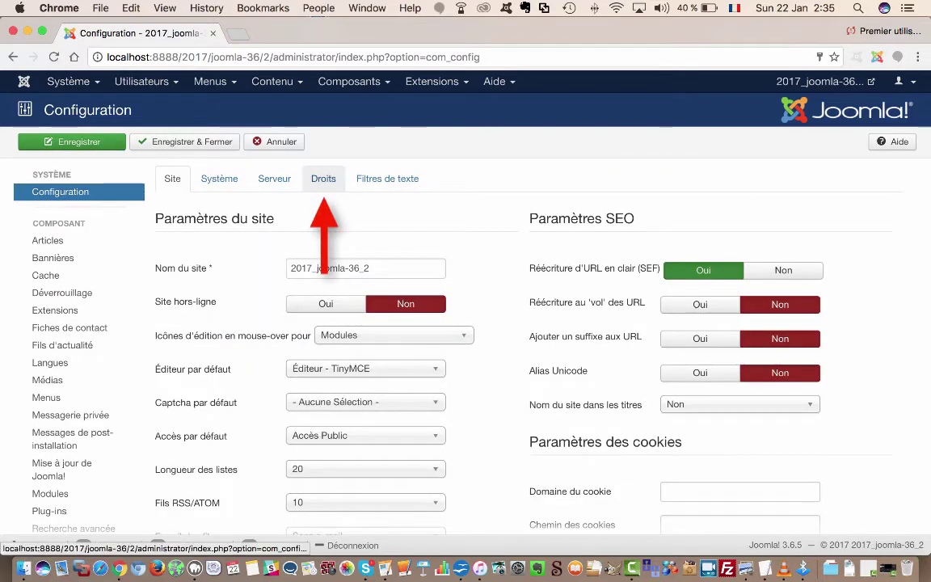
{"action": "left_click", "coordinate": [323, 178]}
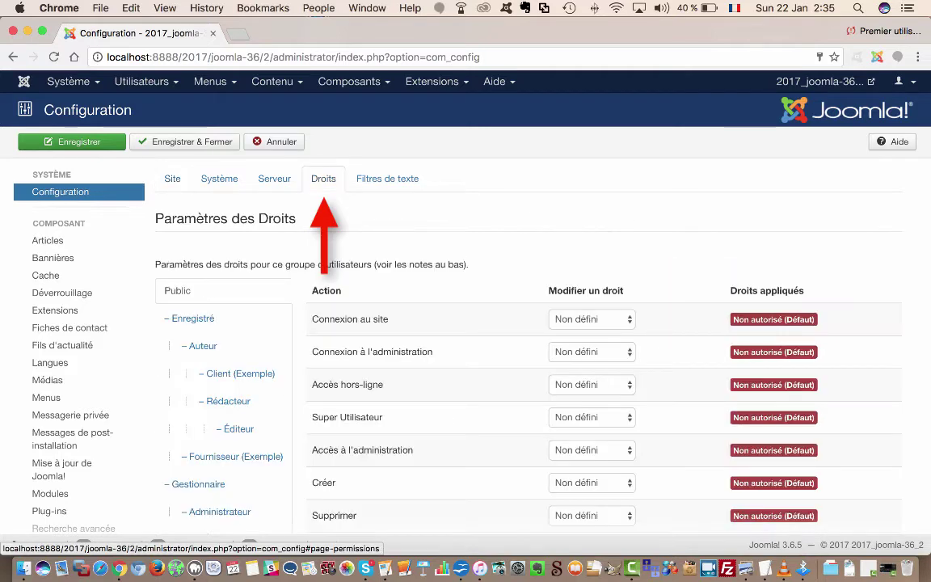
{"action": "scroll", "coordinate": [466, 324], "scroll_direction": "down", "scroll_amount": 3}
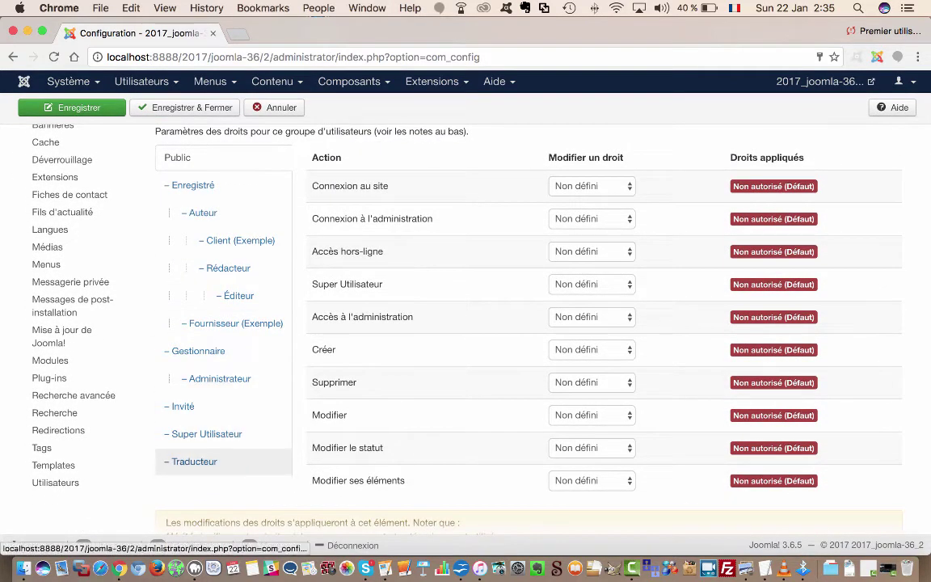
{"action": "left_click", "coordinate": [194, 462]}
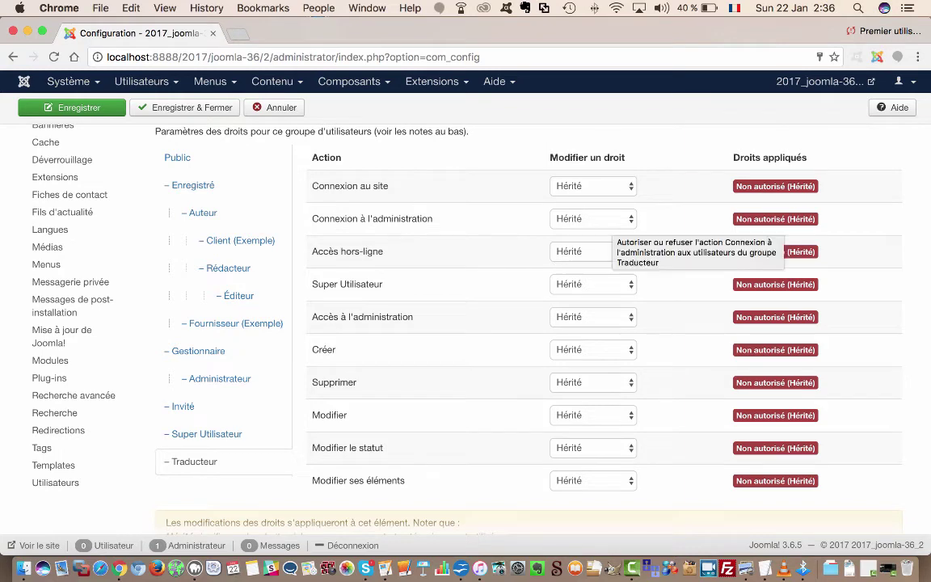
{"action": "left_click", "coordinate": [593, 219]}
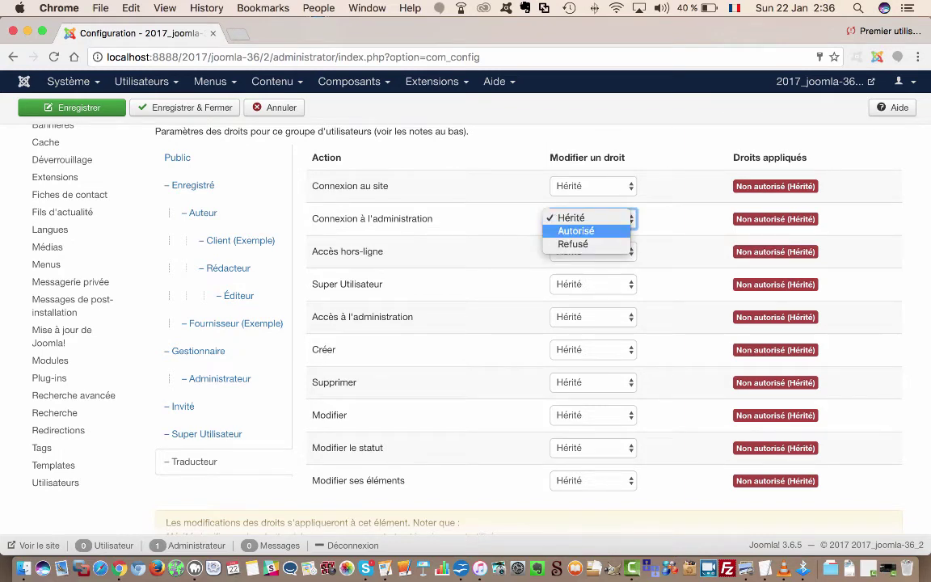
{"action": "left_click", "coordinate": [577, 231]}
{"action": "scroll", "coordinate": [577, 275], "scroll_direction": "up", "scroll_amount": 3}
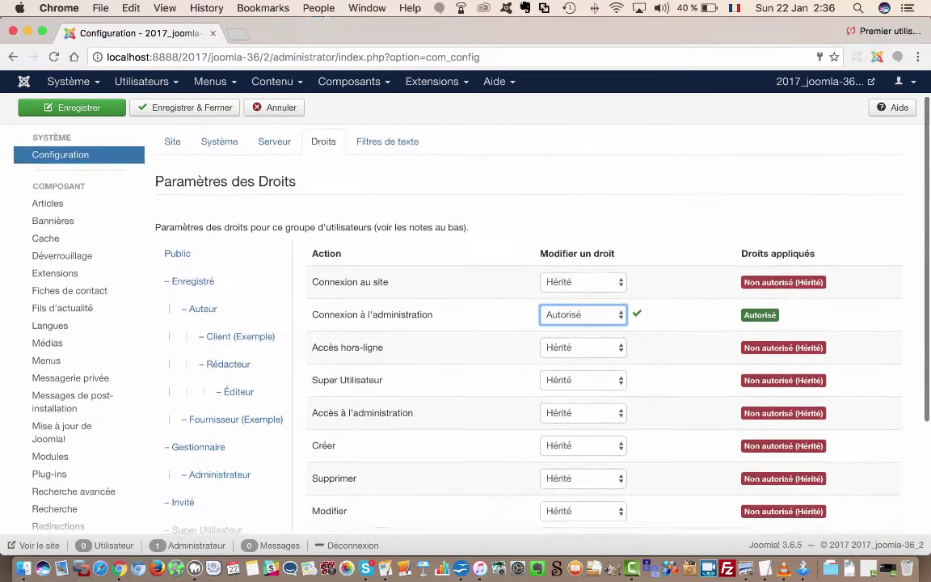
{"action": "scroll", "coordinate": [577, 275], "scroll_direction": "up", "scroll_amount": 1}
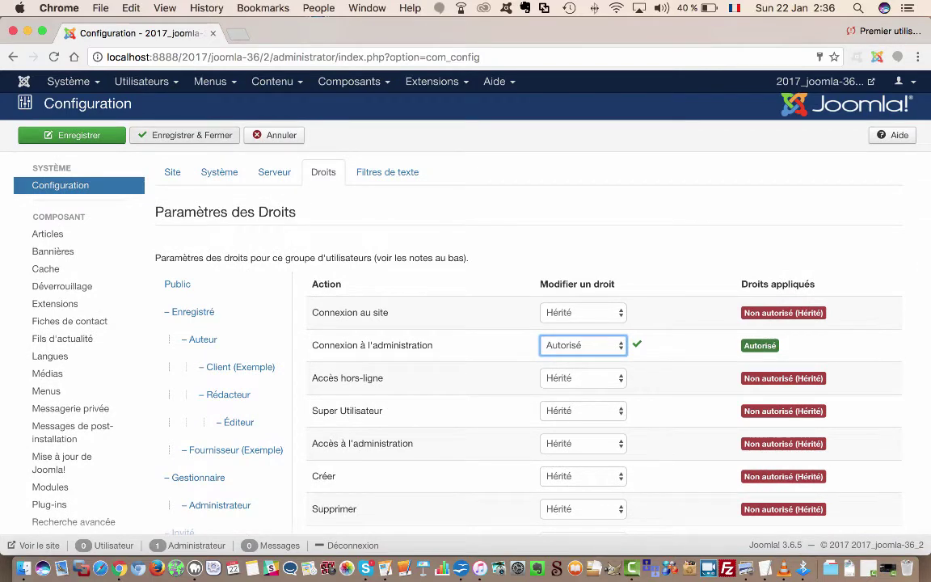
{"action": "left_click", "coordinate": [186, 135]}
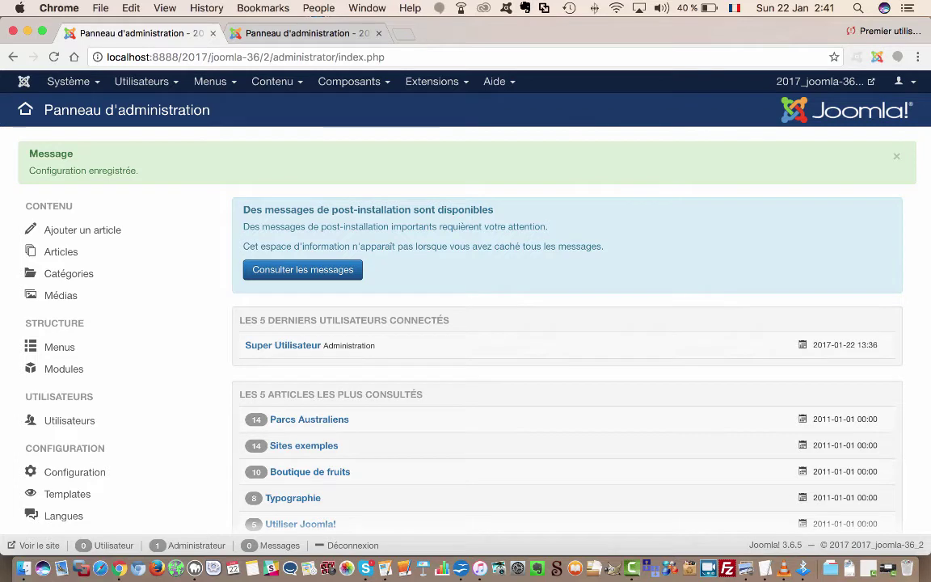
Step: Switch to the Traducteur account's administration session and examine which Système and Aide menu entries it offers
{"action": "left_click", "coordinate": [295, 33]}
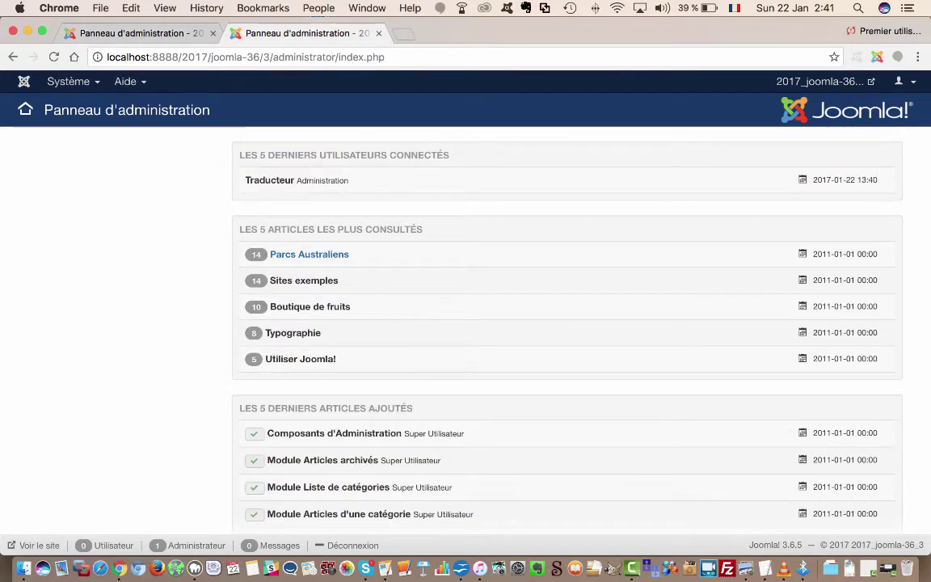
{"action": "left_click", "coordinate": [68, 82]}
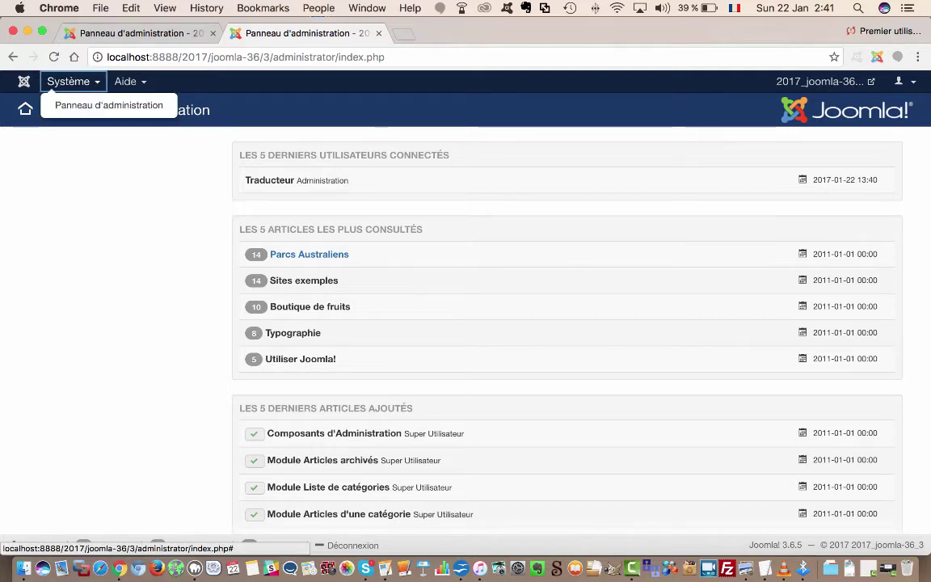
{"action": "mouse_move", "coordinate": [130, 82]}
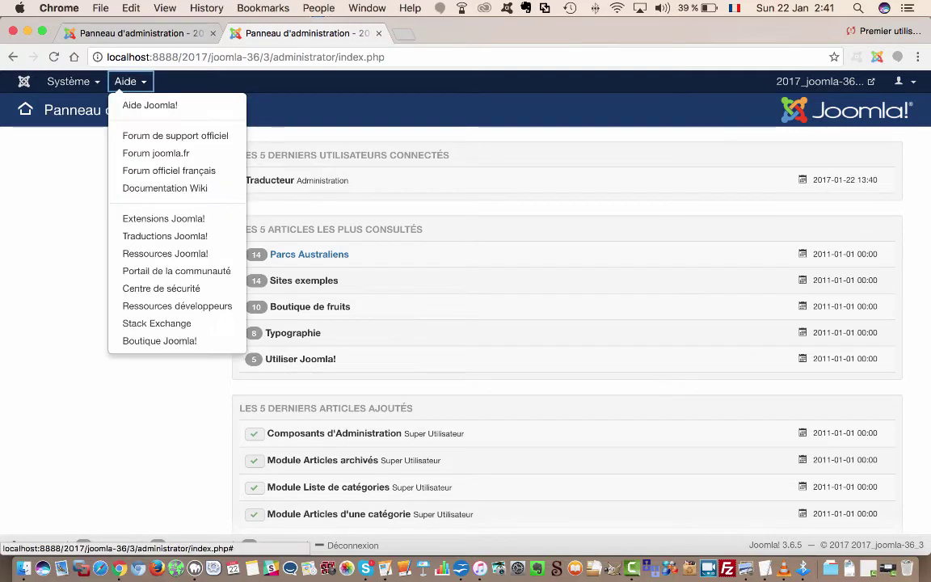
{"action": "mouse_move", "coordinate": [73, 81]}
{"action": "left_click", "coordinate": [113, 186]}
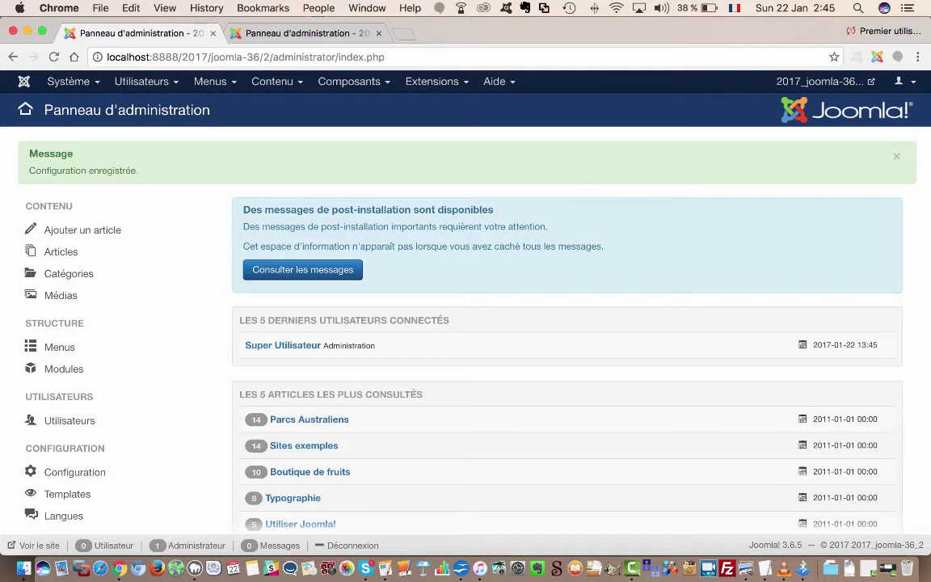
Step: In the Articles component permissions, set "Accès à l'administration" to Autorisé for the Traducteur group, then save and close
{"action": "left_click", "coordinate": [275, 81]}
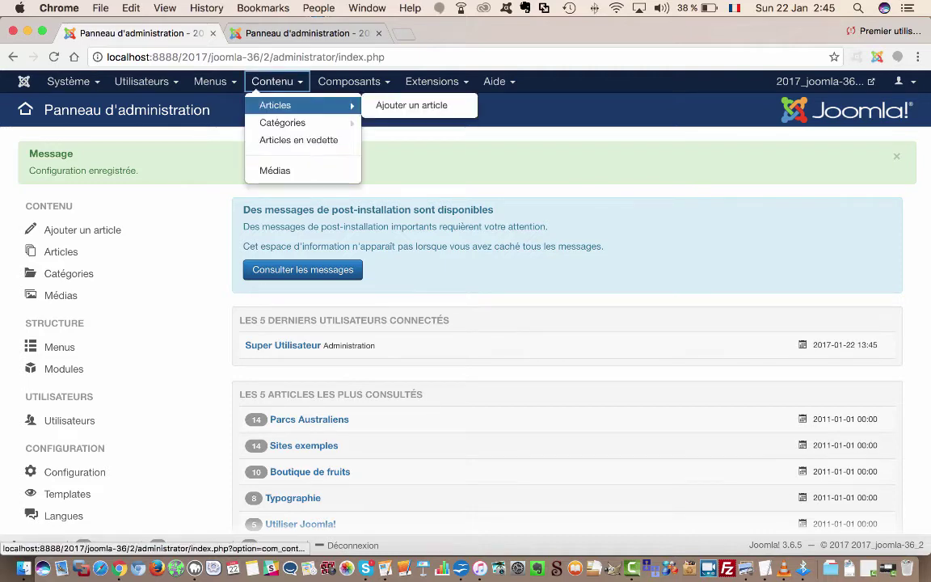
{"action": "left_click", "coordinate": [279, 105]}
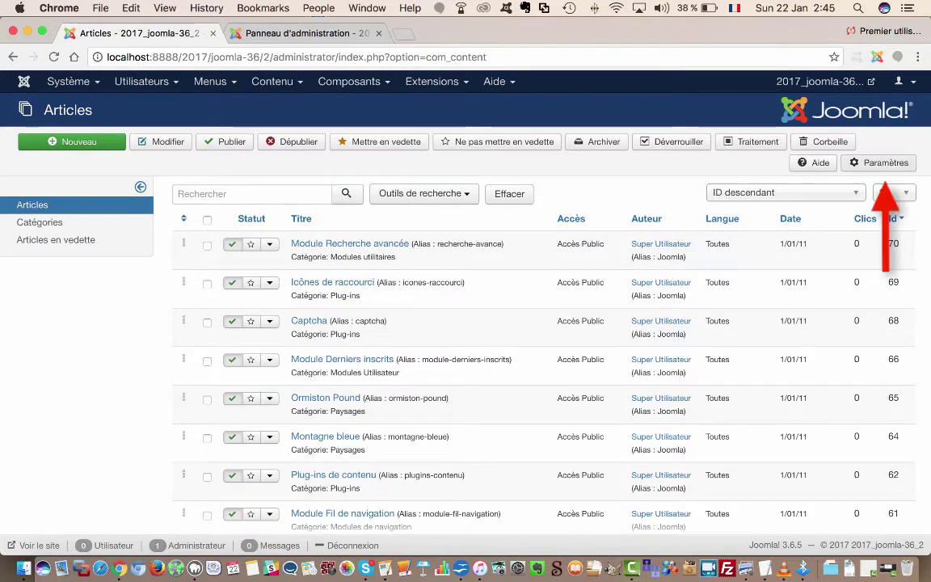
{"action": "left_click", "coordinate": [880, 162]}
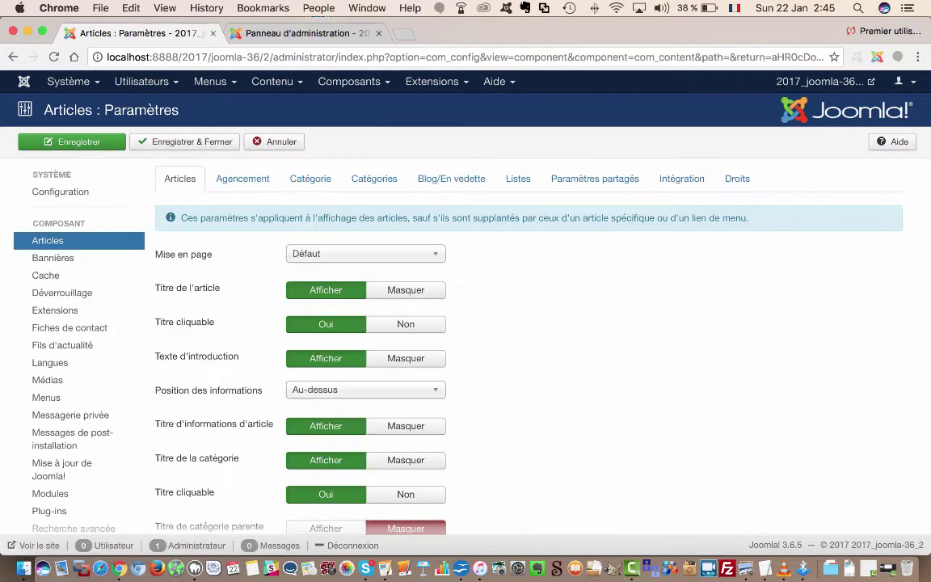
{"action": "left_click", "coordinate": [738, 179]}
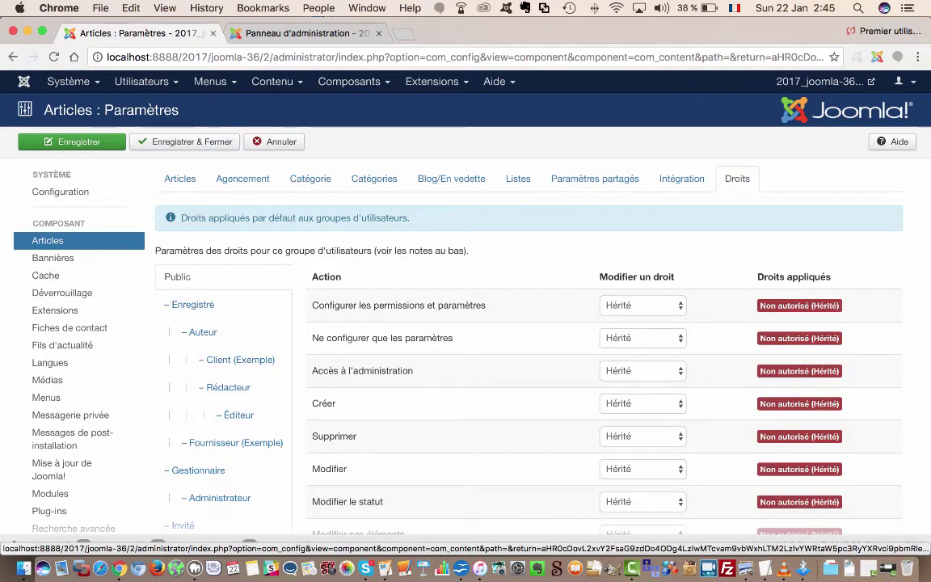
{"action": "scroll", "coordinate": [465, 323], "scroll_direction": "down", "scroll_amount": 3}
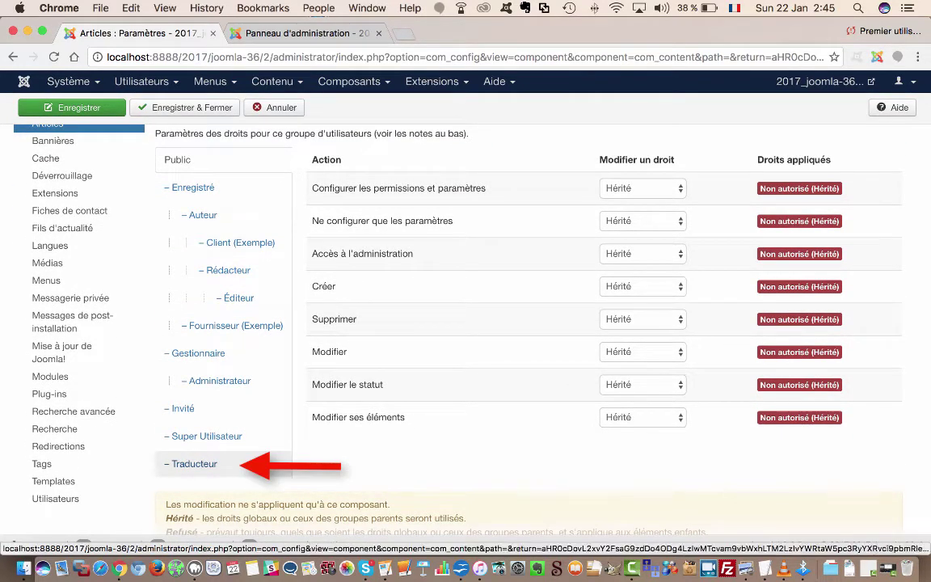
{"action": "left_click", "coordinate": [194, 464]}
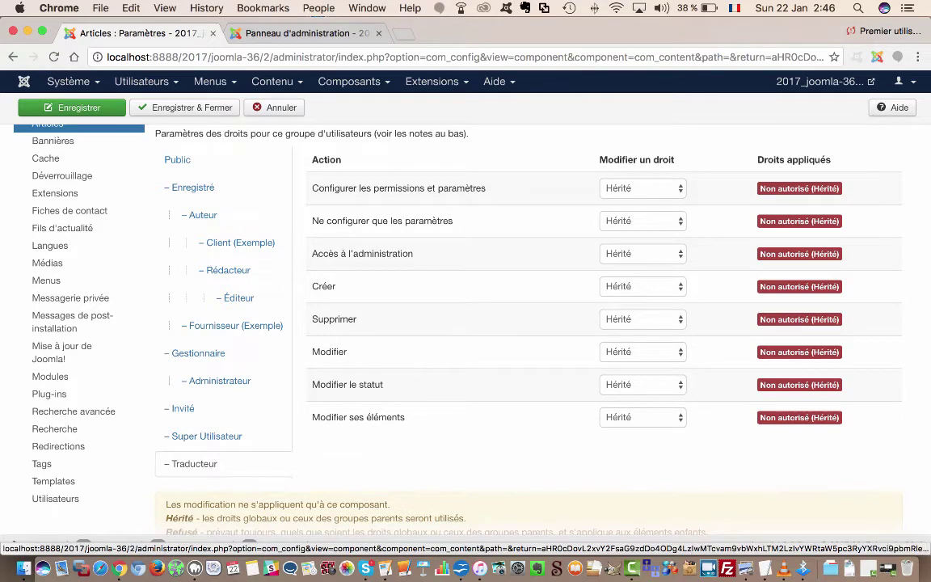
{"action": "left_click", "coordinate": [643, 254]}
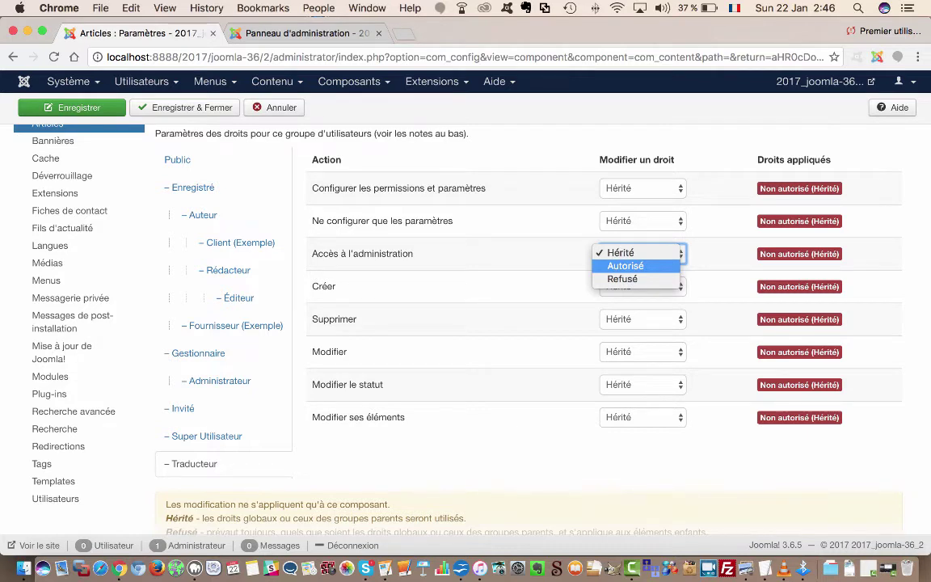
{"action": "key", "text": "Return"}
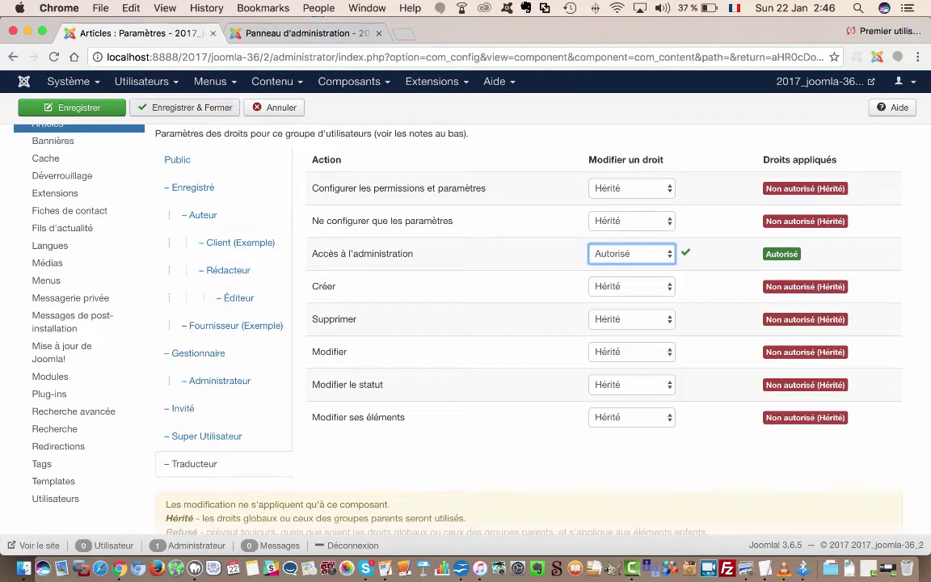
{"action": "left_click", "coordinate": [185, 107]}
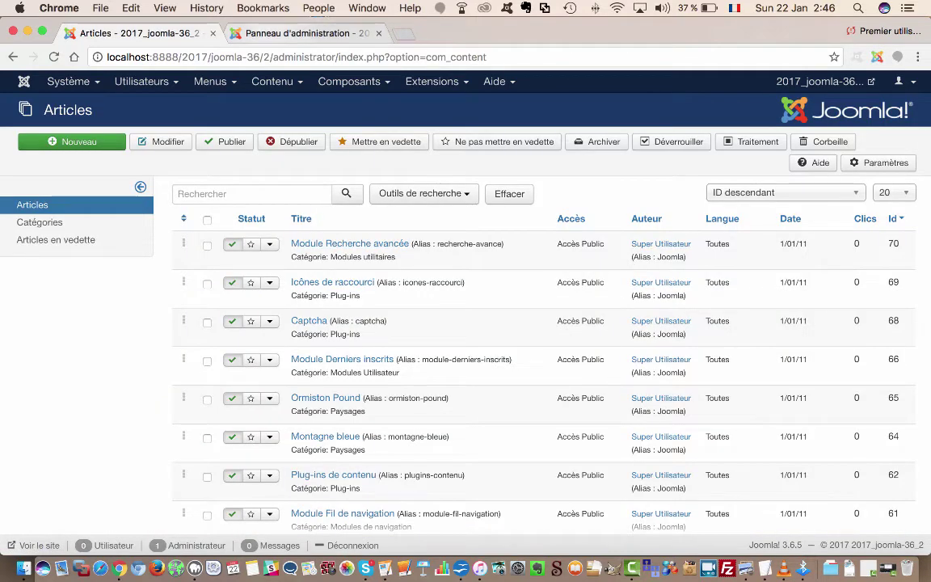
Step: Reload the Traducteur account's administration panel and examine the entries of its Contenu menu
{"action": "key", "text": "ctrl+Tab"}
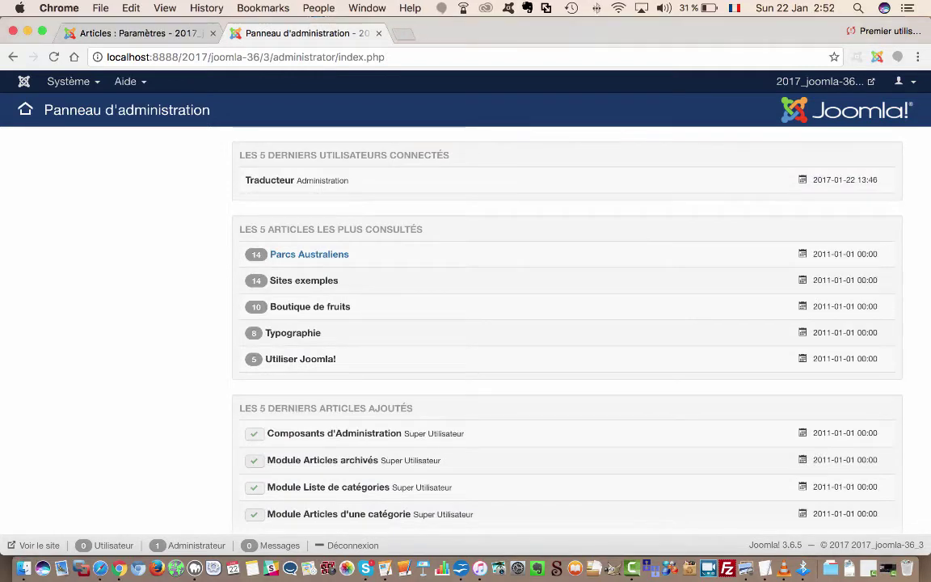
{"action": "left_click", "coordinate": [53, 57]}
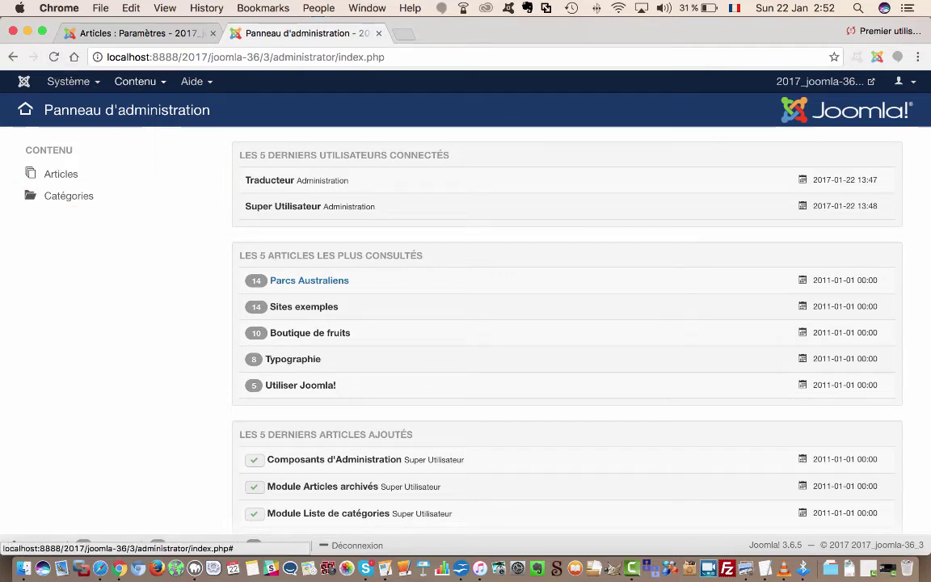
{"action": "left_click", "coordinate": [139, 81]}
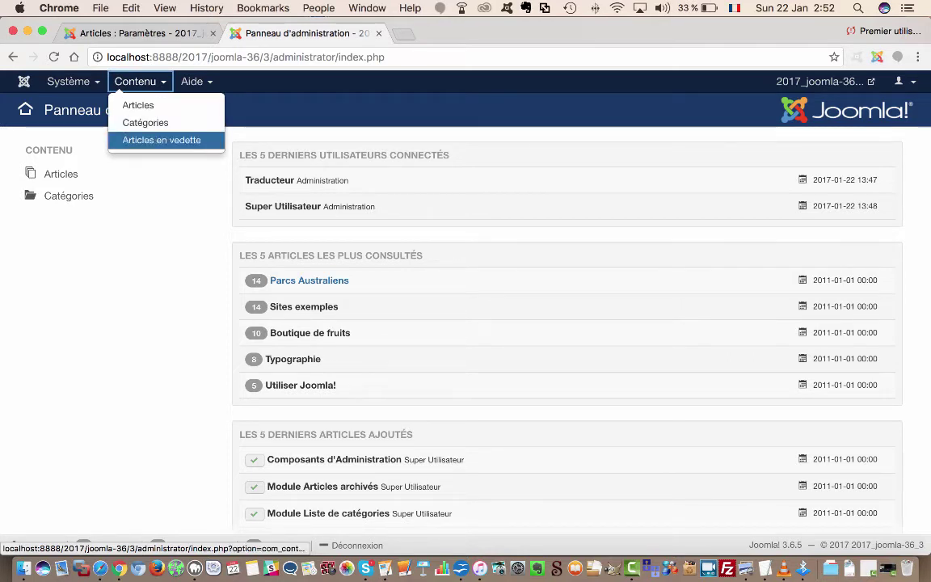
Step: Open the article list in the Traducteur account's administration session to check which actions it offers
{"action": "left_click", "coordinate": [121, 263]}
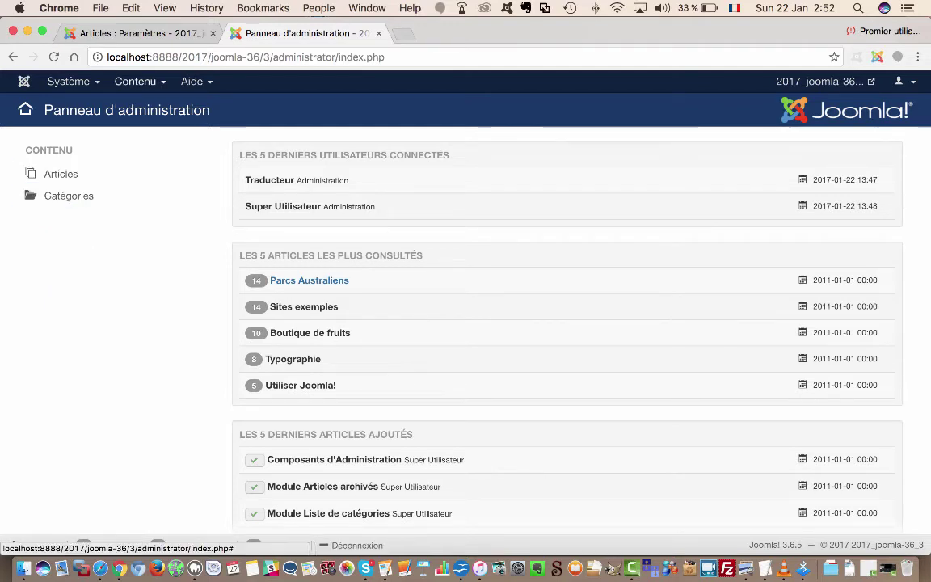
{"action": "left_click", "coordinate": [135, 81]}
{"action": "left_click", "coordinate": [137, 105]}
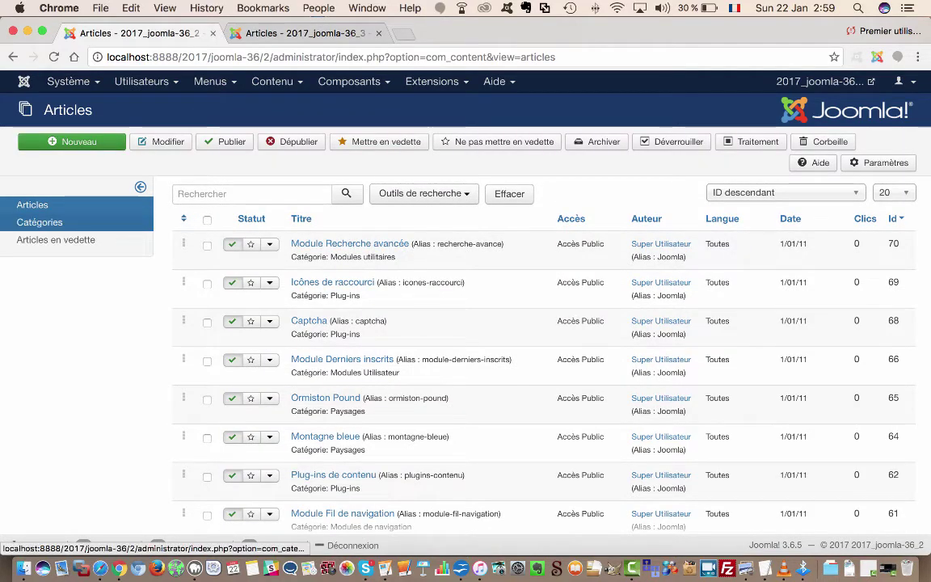
Step: In the super user's administration session, create an article category titled "English" and save it
{"action": "left_click", "coordinate": [39, 222]}
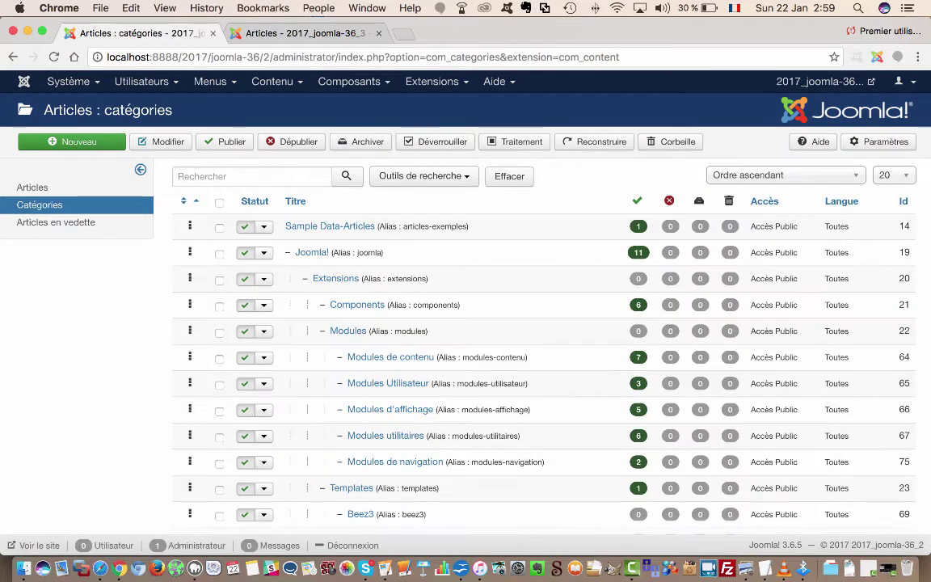
{"action": "left_click", "coordinate": [72, 141]}
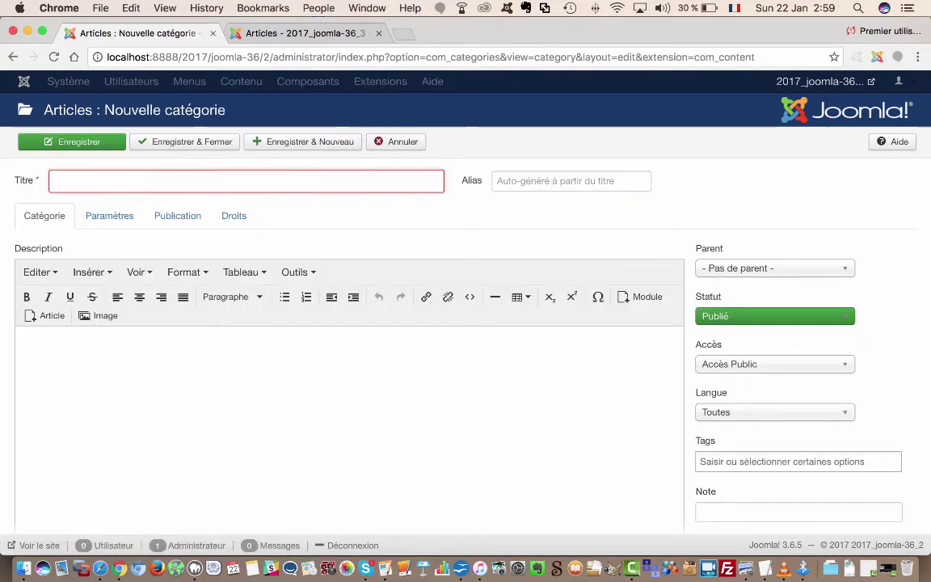
{"action": "type", "text": "English"}
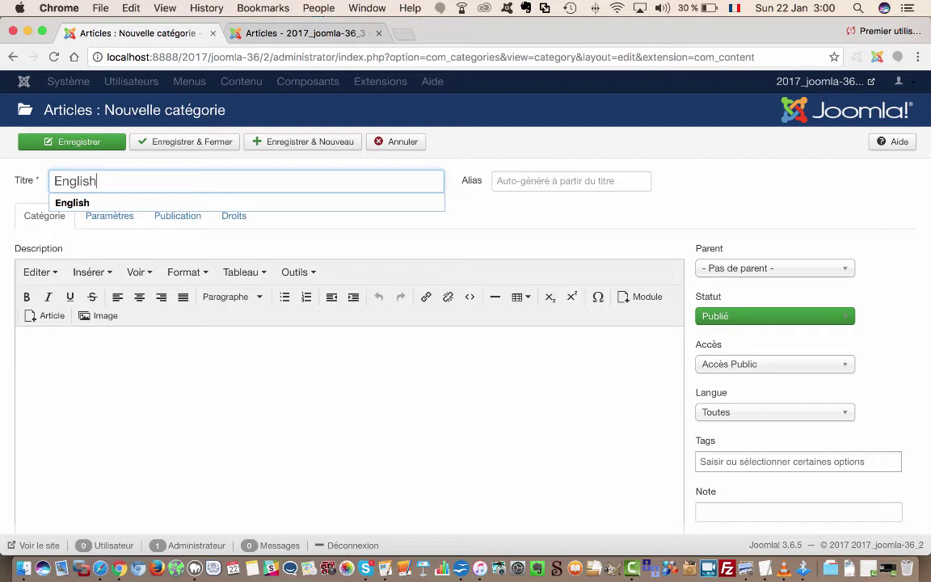
{"action": "left_click", "coordinate": [72, 142]}
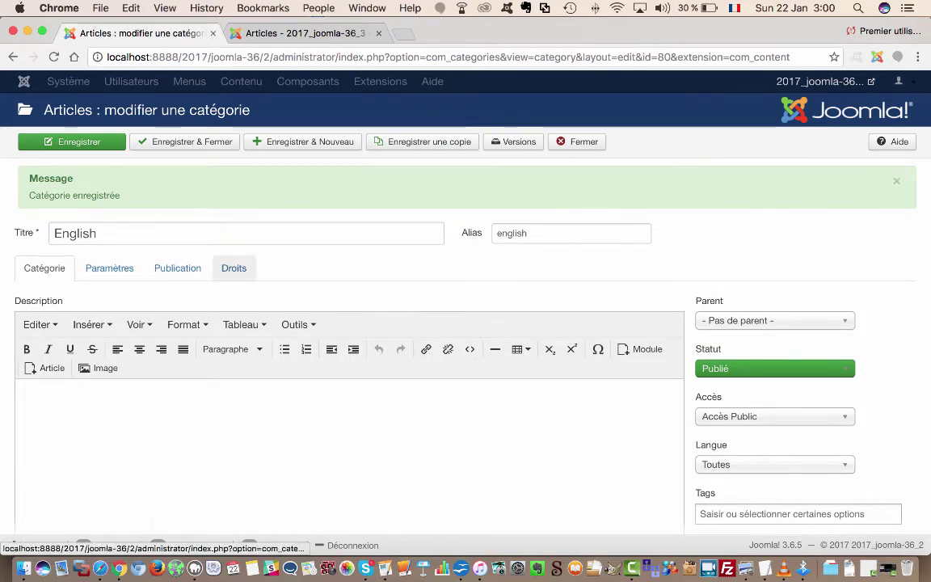
Step: In the English category's permissions, set Créer and Supprimer to Autorisé for the Traducteur group
{"action": "left_click", "coordinate": [234, 268]}
{"action": "scroll", "coordinate": [466, 323], "scroll_direction": "down", "scroll_amount": 5}
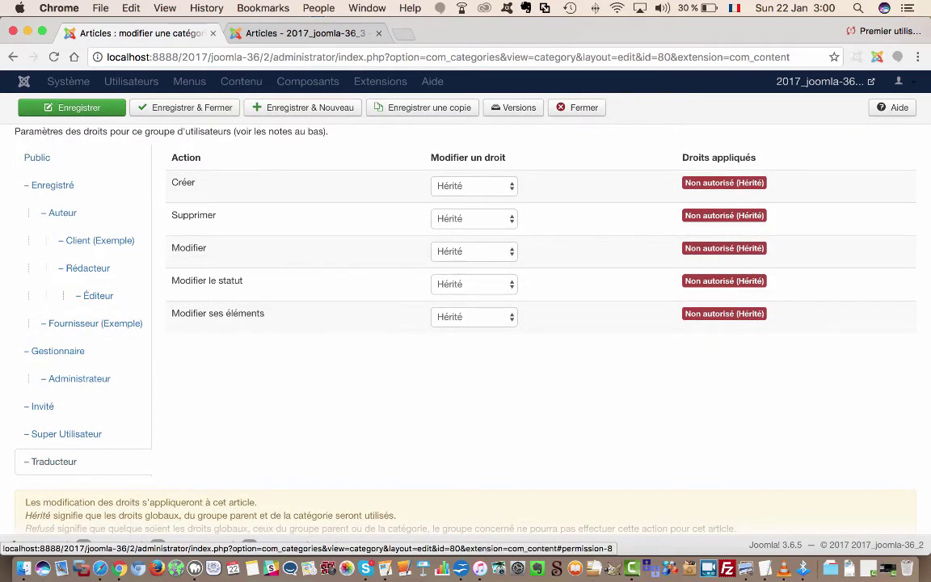
{"action": "scroll", "coordinate": [465, 324], "scroll_direction": "up", "scroll_amount": 2}
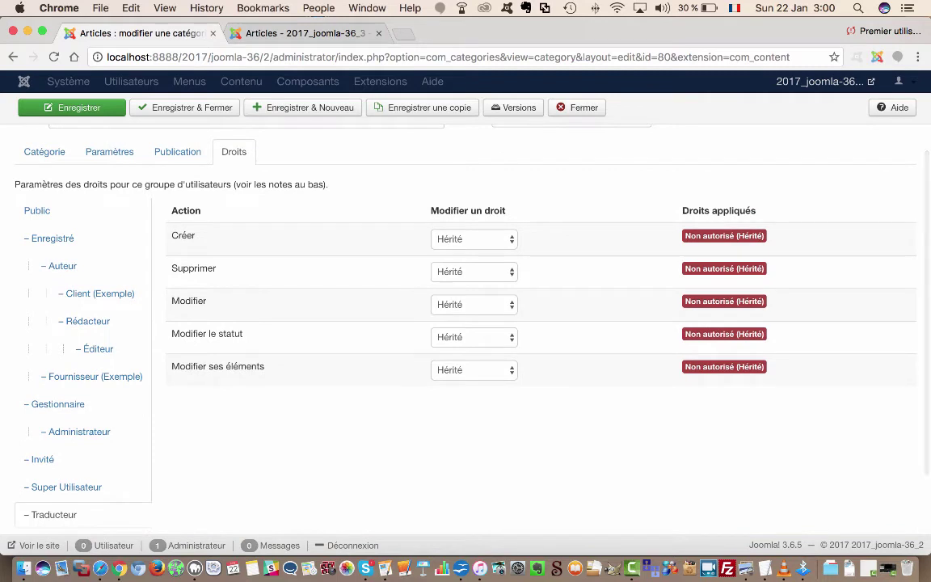
{"action": "left_click", "coordinate": [474, 239]}
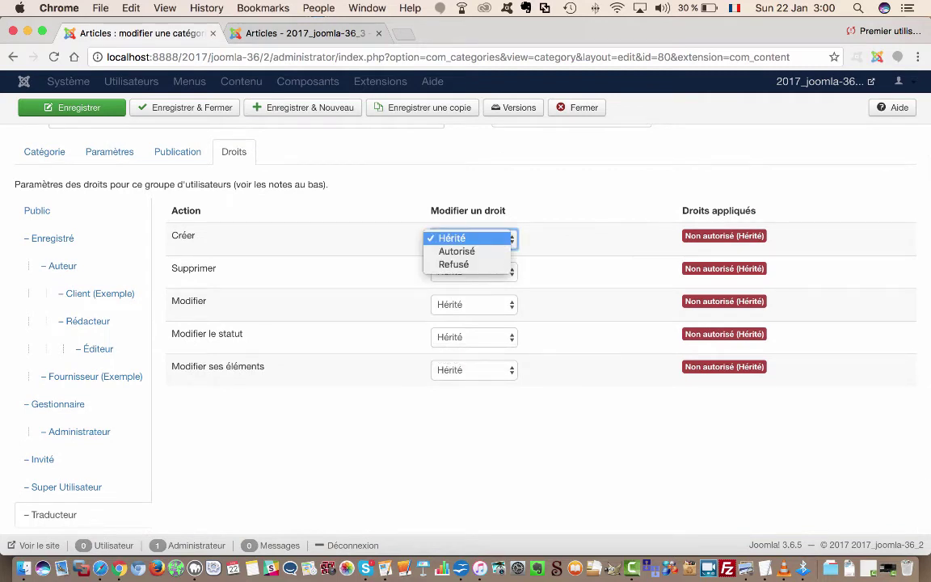
{"action": "left_click", "coordinate": [456, 251]}
{"action": "scroll", "coordinate": [457, 251], "scroll_direction": "down", "scroll_amount": 2}
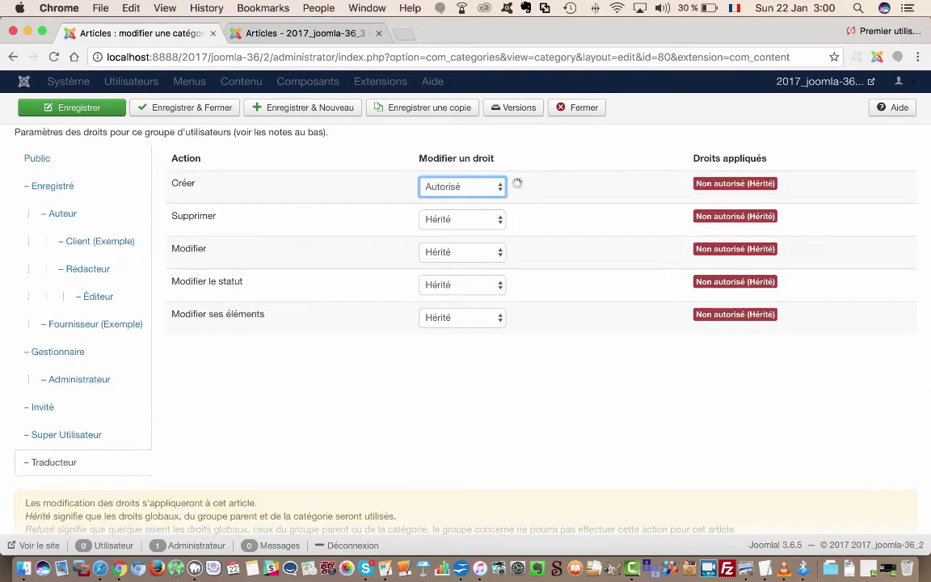
{"action": "left_click", "coordinate": [463, 220]}
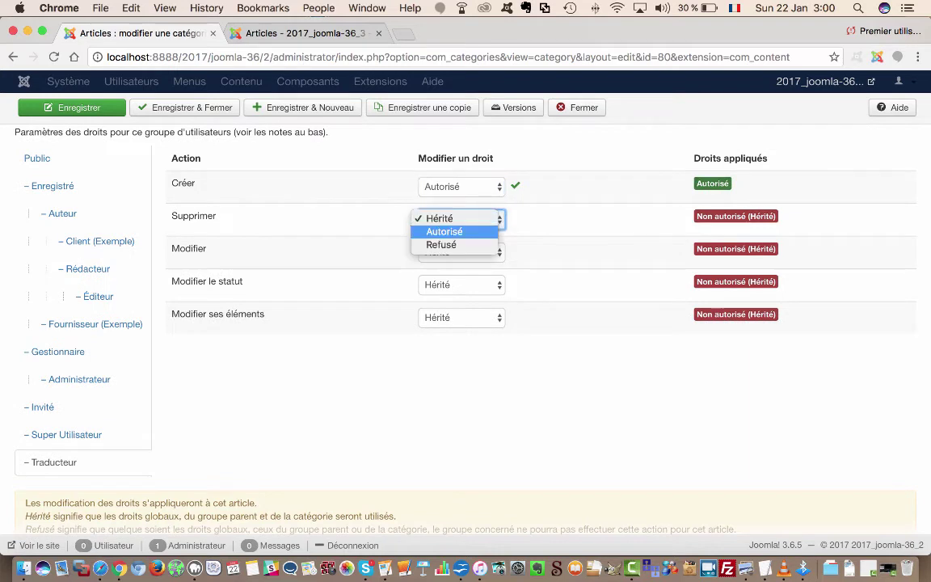
{"action": "left_click", "coordinate": [455, 232]}
Step: Set Modifier, Modifier le statut and Modifier ses éléments to Autorisé for the Traducteur group, then save and close the English category
{"action": "left_click", "coordinate": [461, 252]}
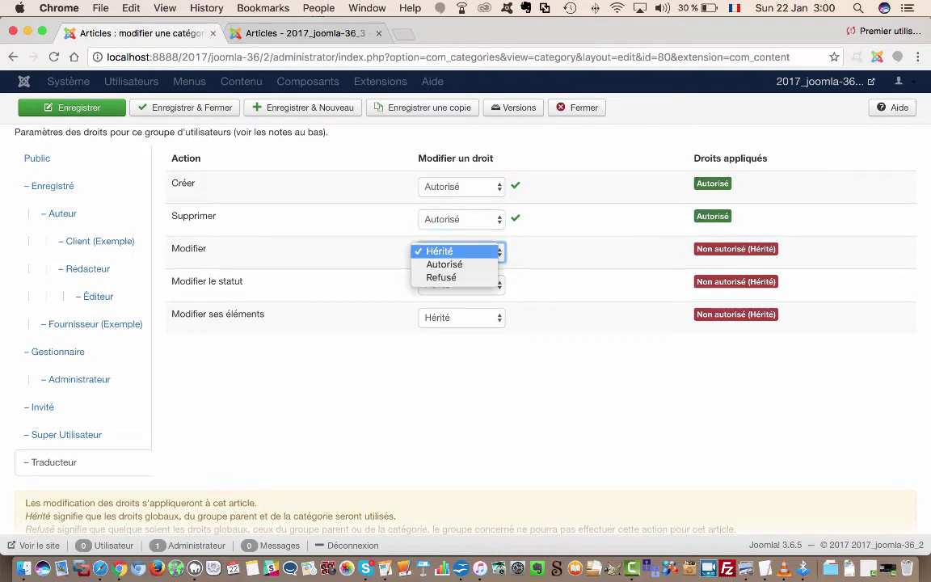
{"action": "left_click", "coordinate": [454, 265]}
{"action": "left_click", "coordinate": [462, 285]}
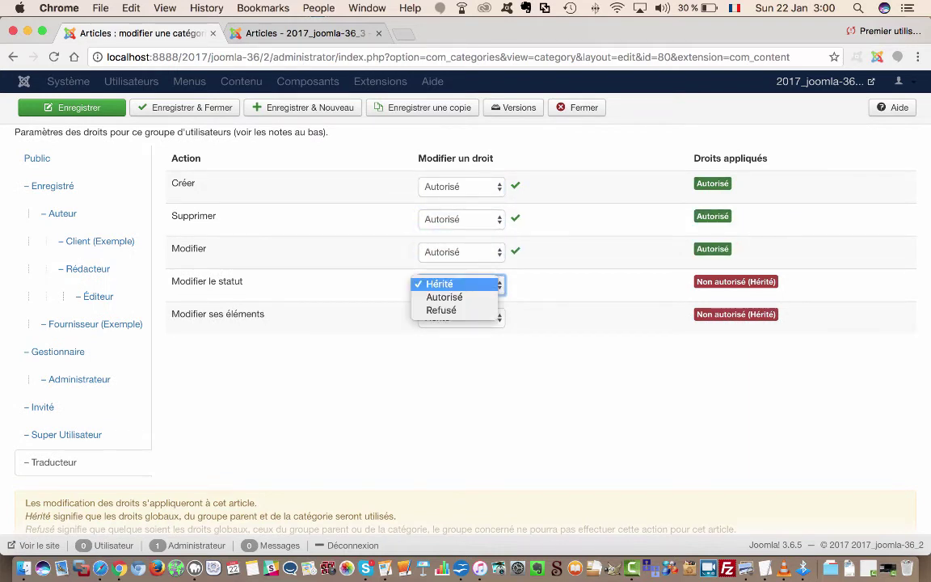
{"action": "left_click", "coordinate": [453, 296]}
{"action": "left_click", "coordinate": [461, 318]}
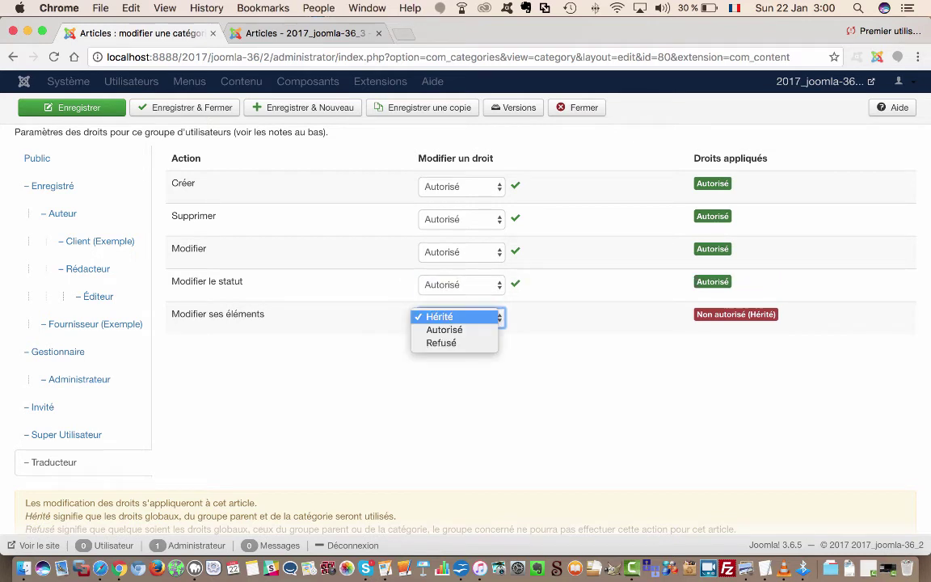
{"action": "left_click", "coordinate": [453, 330]}
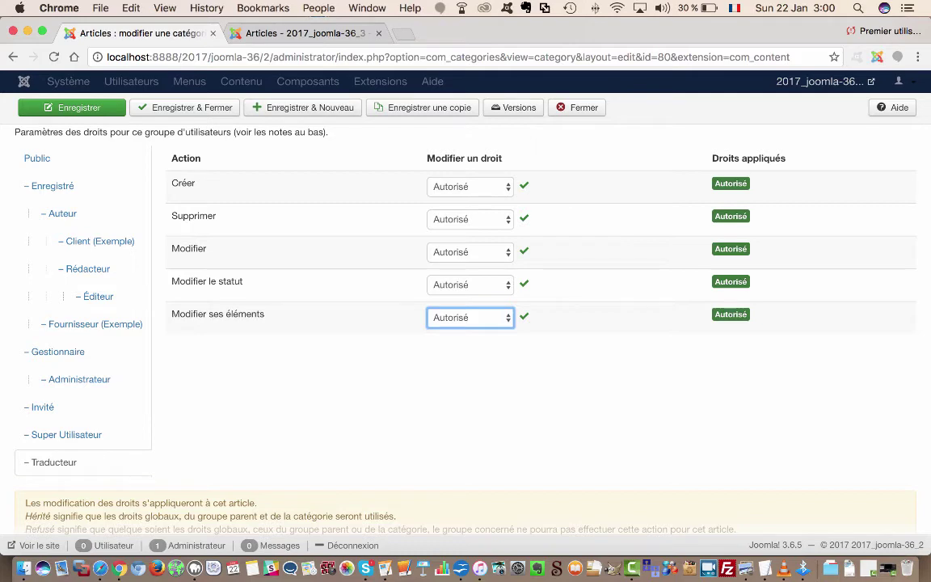
{"action": "left_click", "coordinate": [186, 108]}
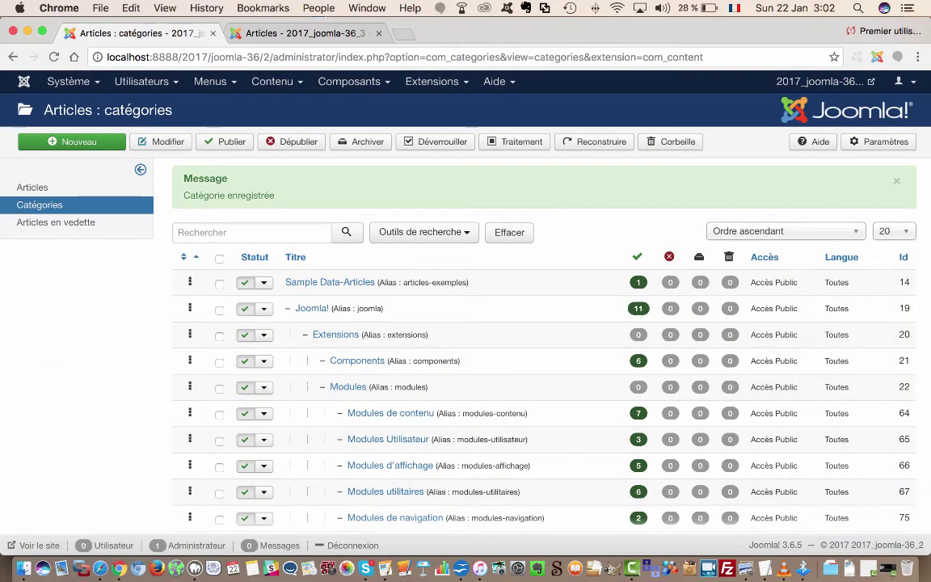
Step: Switch to the Traducteur account's session, reload it and examine which article categories can be edited, down to English
{"action": "key", "text": "ctrl+Tab"}
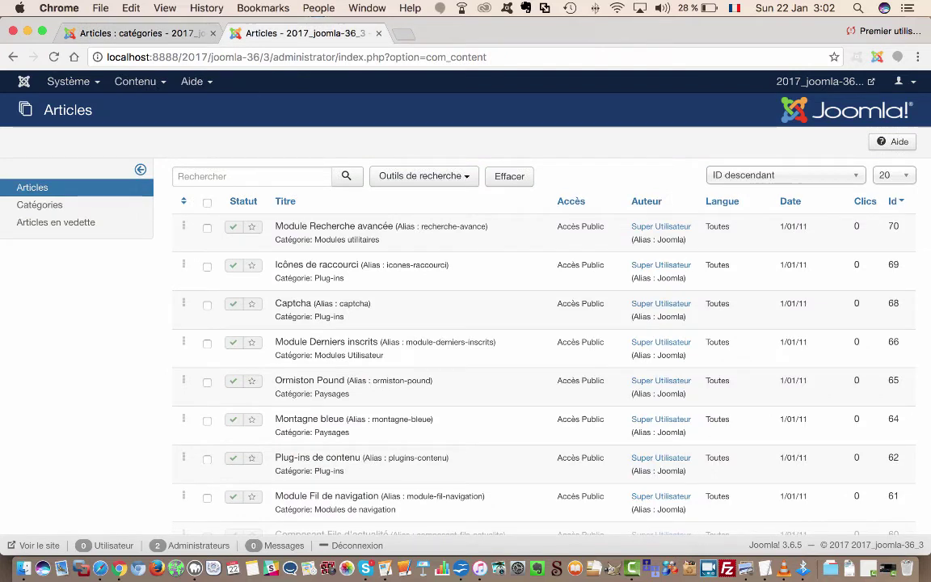
{"action": "key", "text": "super+r"}
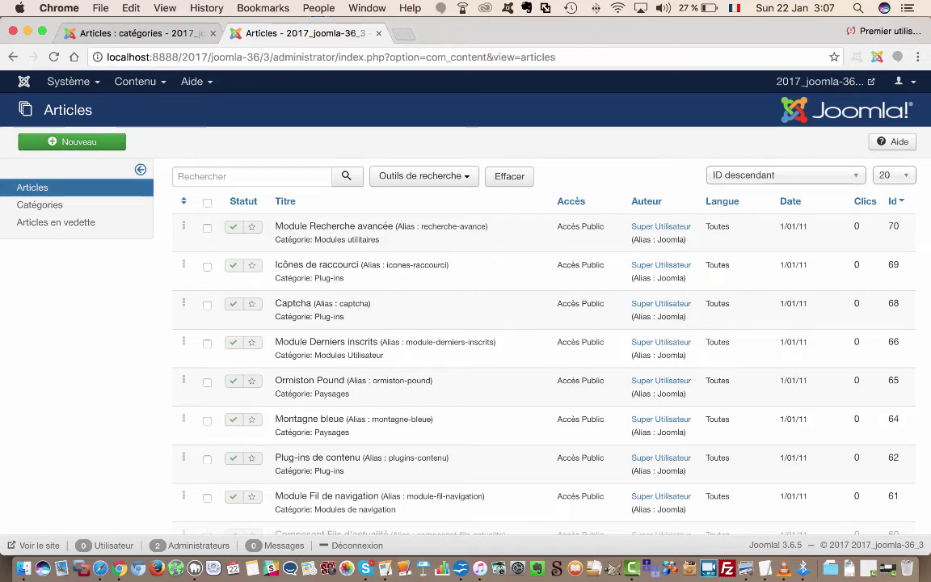
{"action": "left_click", "coordinate": [39, 204]}
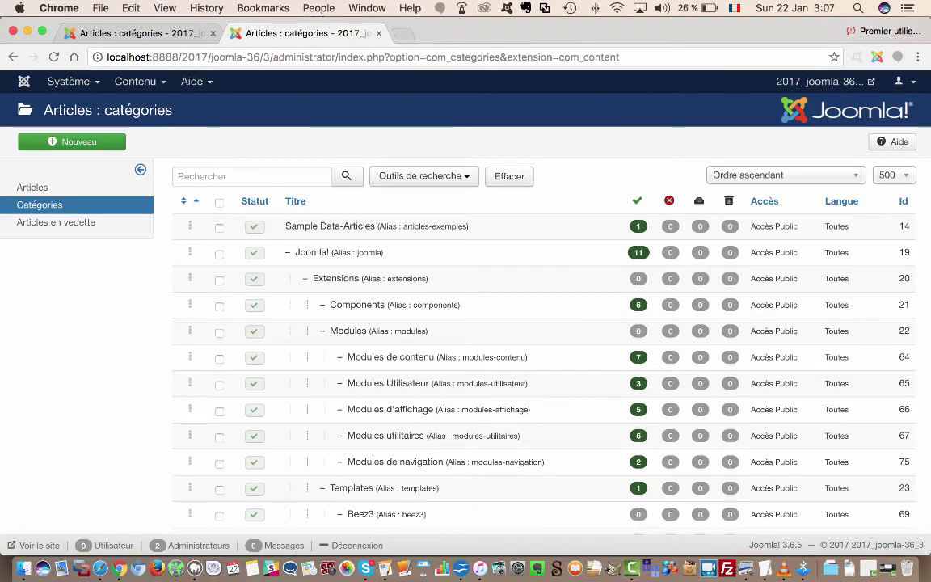
{"action": "scroll", "coordinate": [465, 323], "scroll_direction": "down", "scroll_amount": 3}
{"action": "scroll", "coordinate": [466, 323], "scroll_direction": "down", "scroll_amount": 6}
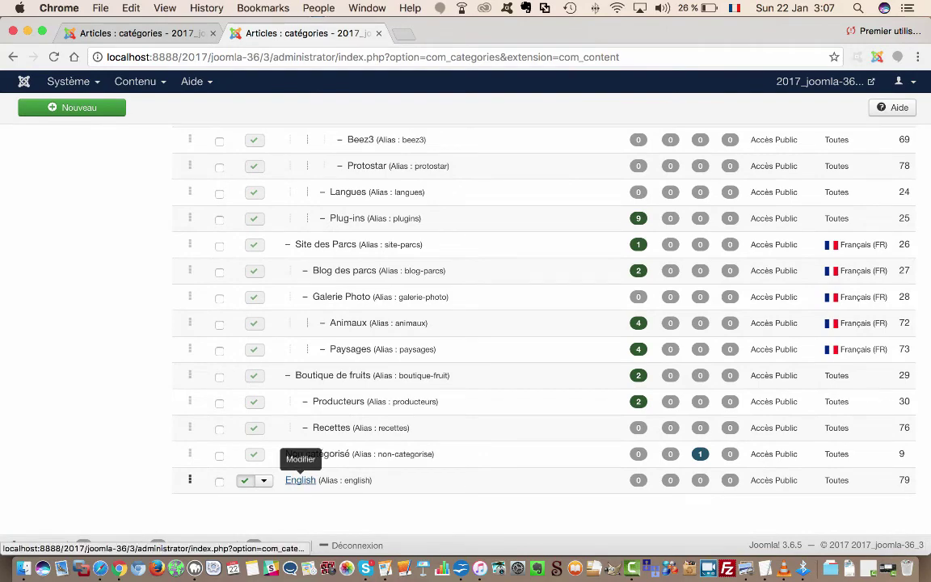
{"action": "scroll", "coordinate": [543, 323], "scroll_direction": "up", "scroll_amount": 8}
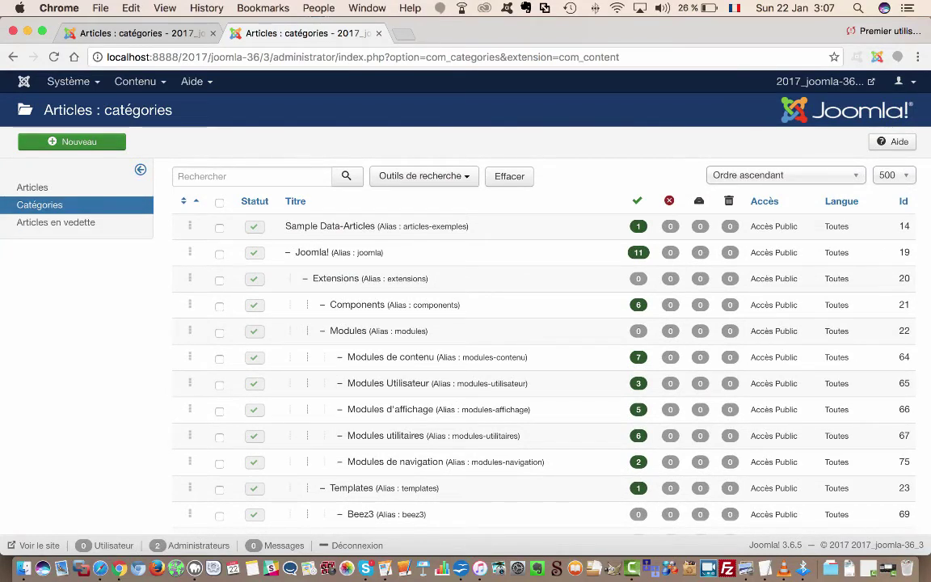
Step: Create a category titled "Sous cat" with English as its parent and save it
{"action": "left_click", "coordinate": [72, 141]}
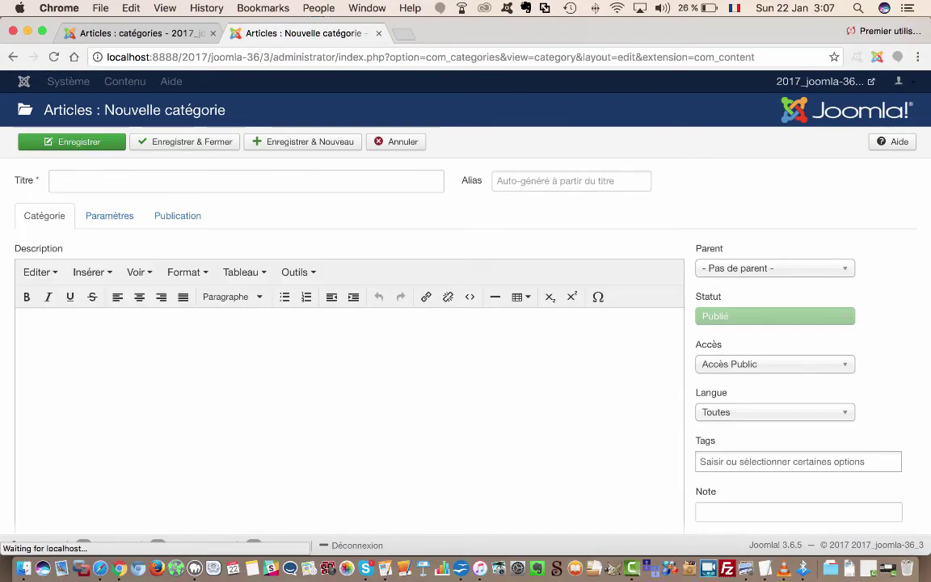
{"action": "type", "text": "Sous cat"}
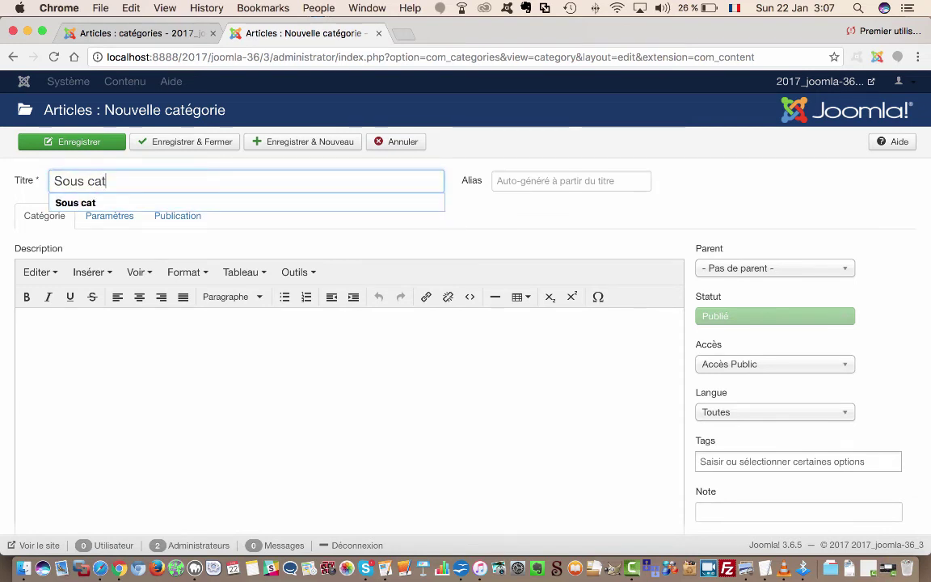
{"action": "key", "text": "Tab"}
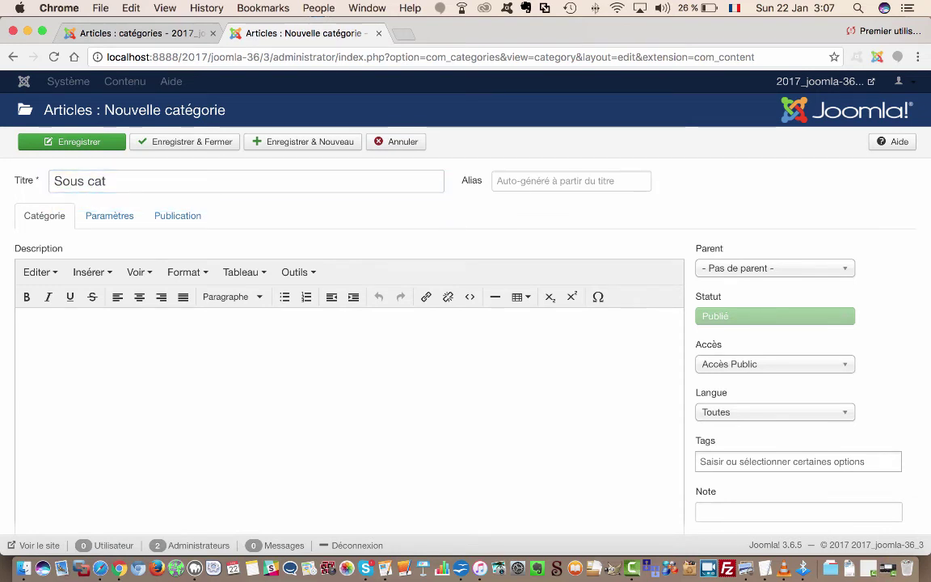
{"action": "left_click", "coordinate": [774, 268]}
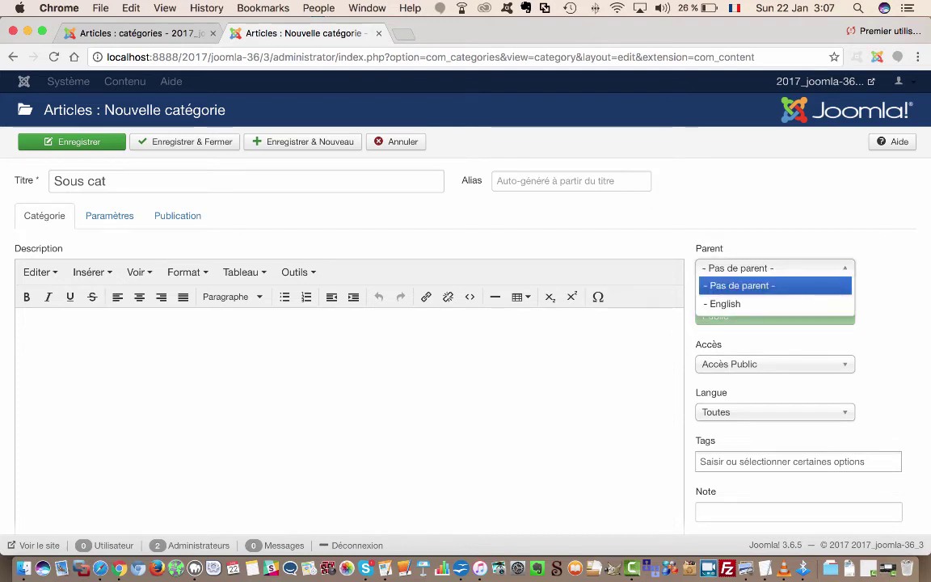
{"action": "key", "text": "Down"}
{"action": "key", "text": "Return"}
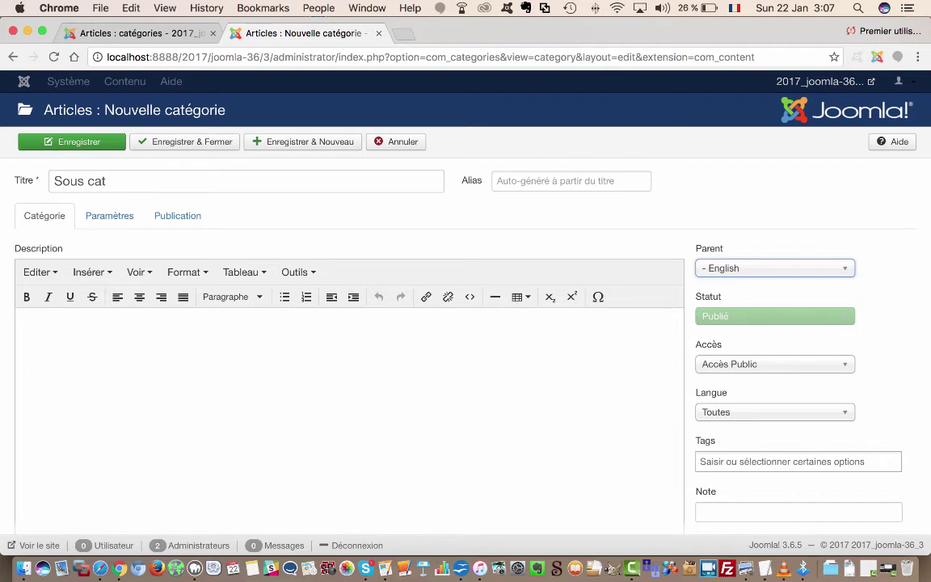
{"action": "left_click", "coordinate": [72, 141]}
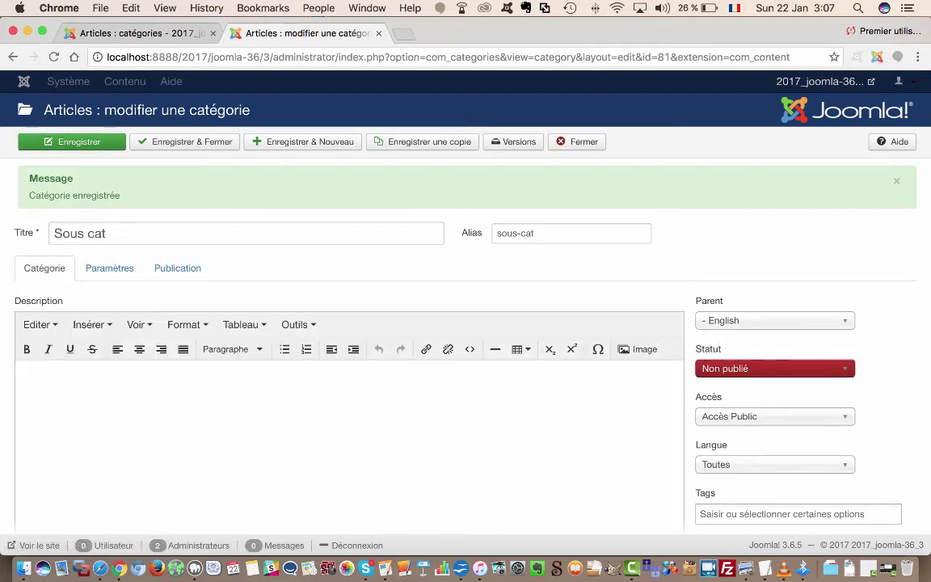
Step: Set the Sous cat category's status to Publié, then save and close it
{"action": "scroll", "coordinate": [466, 323], "scroll_direction": "down", "scroll_amount": 2}
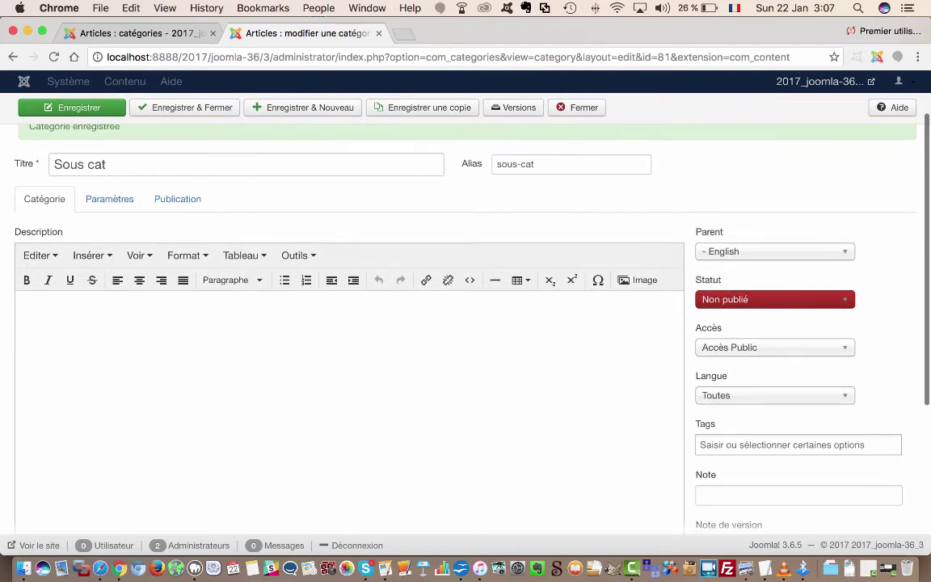
{"action": "left_click", "coordinate": [775, 300]}
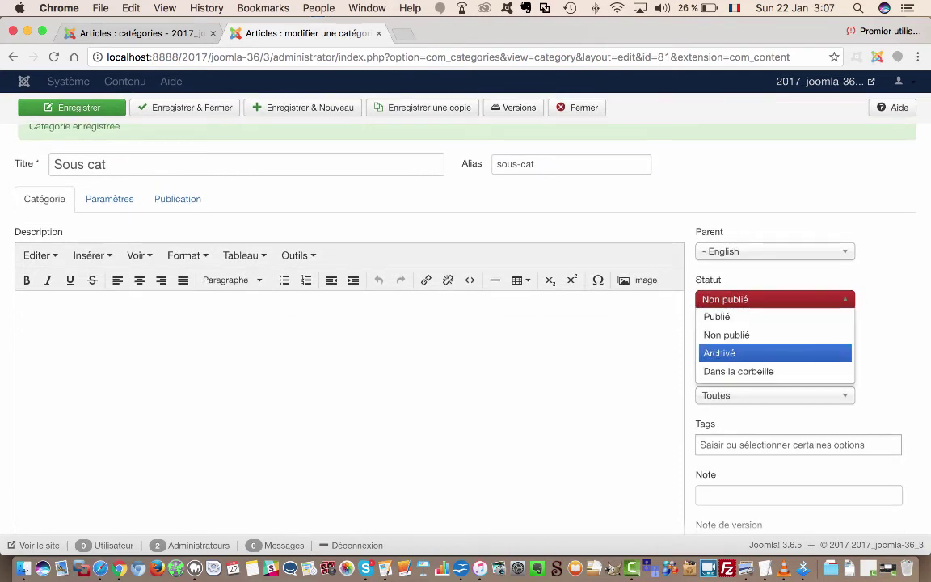
{"action": "left_click", "coordinate": [775, 299]}
{"action": "scroll", "coordinate": [466, 324], "scroll_direction": "up", "scroll_amount": 2}
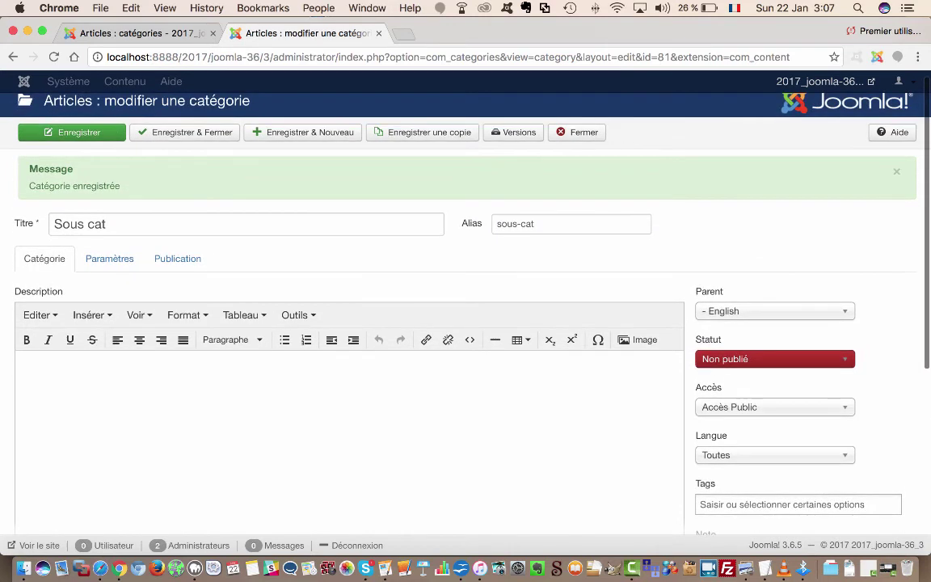
{"action": "left_click", "coordinate": [775, 359]}
{"action": "left_click", "coordinate": [775, 376]}
{"action": "scroll", "coordinate": [775, 376], "scroll_direction": "up", "scroll_amount": 1}
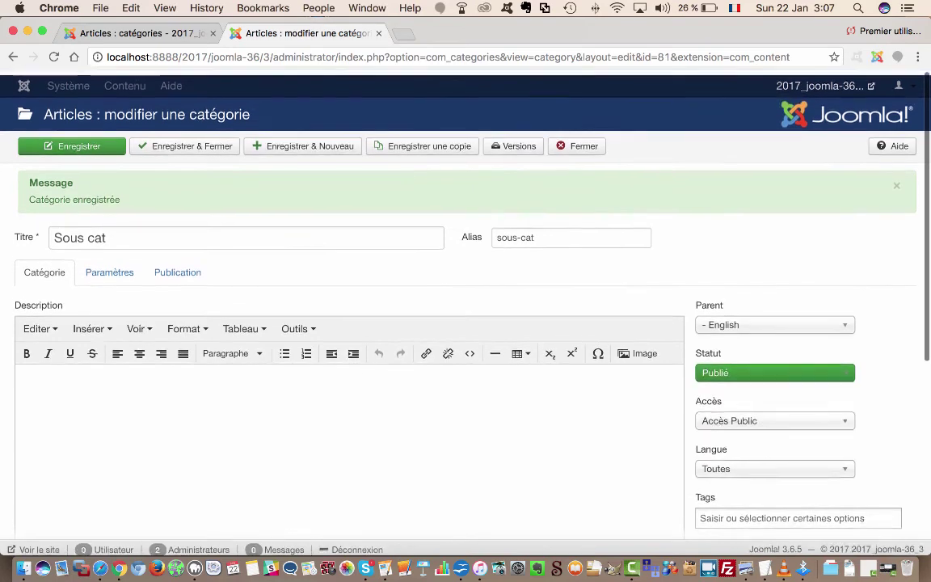
{"action": "left_click", "coordinate": [185, 146]}
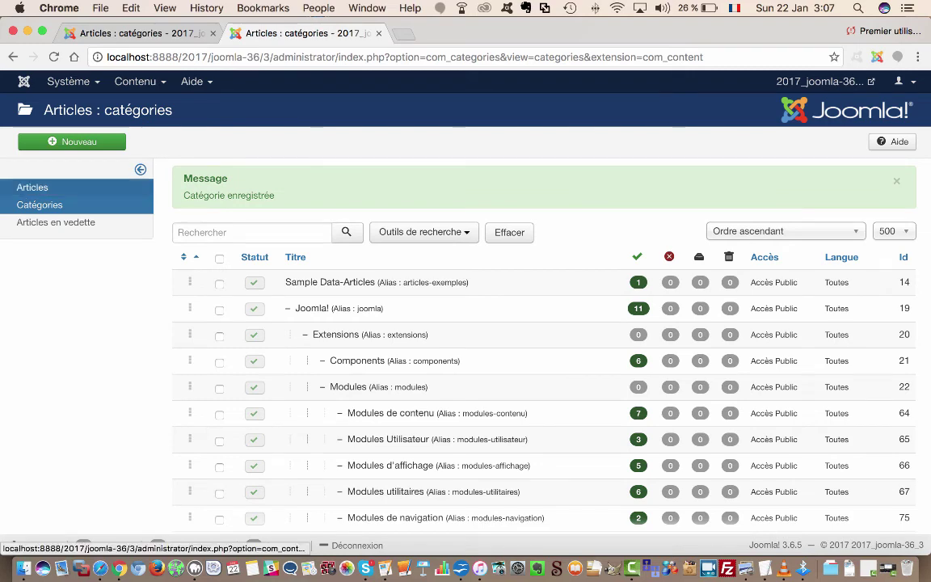
Step: Open the Traducteur account's article list and examine which existing articles can be edited
{"action": "left_click", "coordinate": [32, 187]}
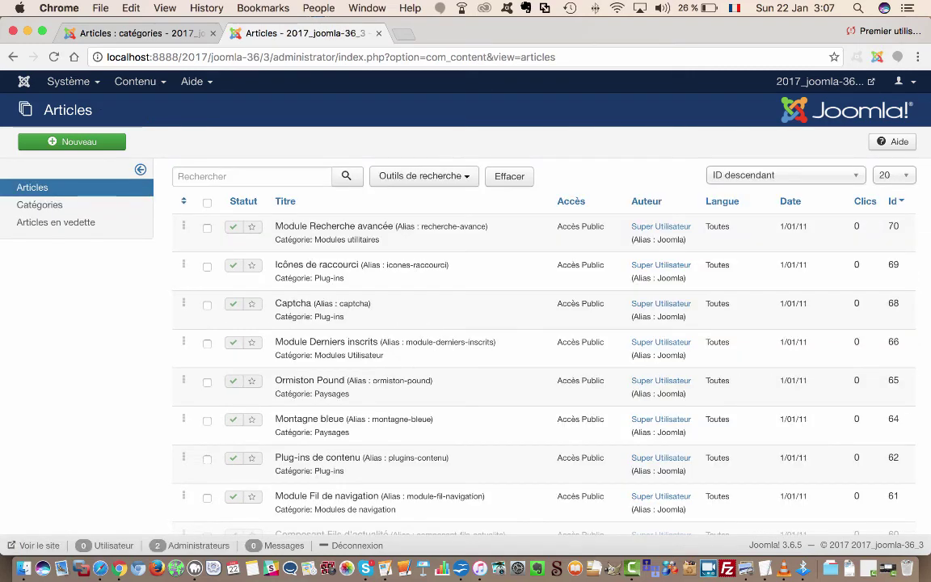
{"action": "scroll", "coordinate": [466, 323], "scroll_direction": "down", "scroll_amount": 10}
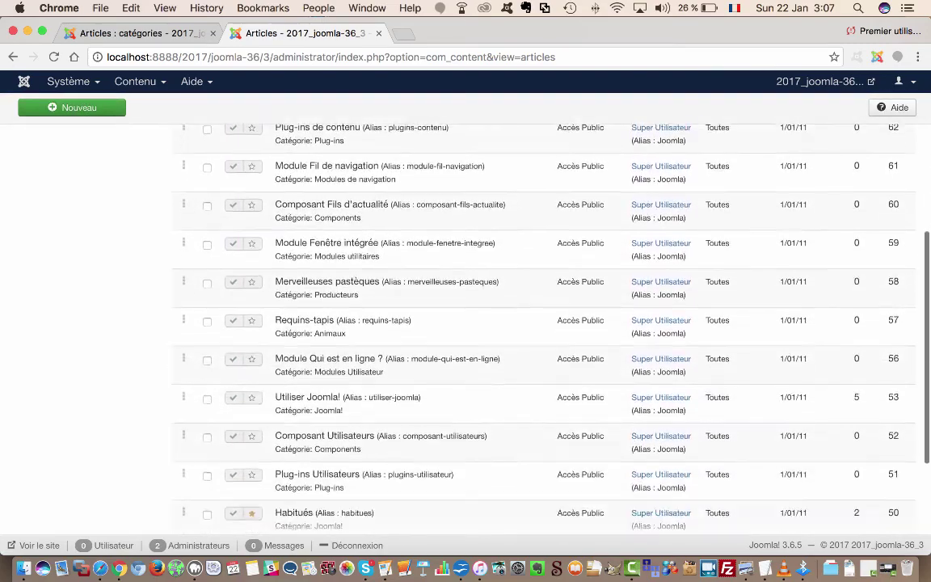
{"action": "scroll", "coordinate": [466, 323], "scroll_direction": "up", "scroll_amount": 10}
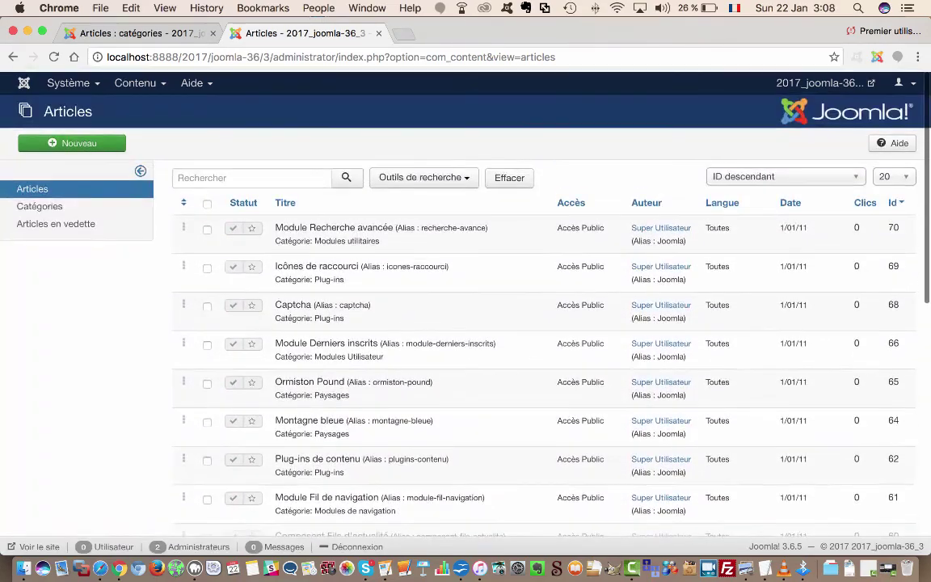
Step: Create an article titled "Article" in the Sous cat category and save it
{"action": "left_click", "coordinate": [72, 141]}
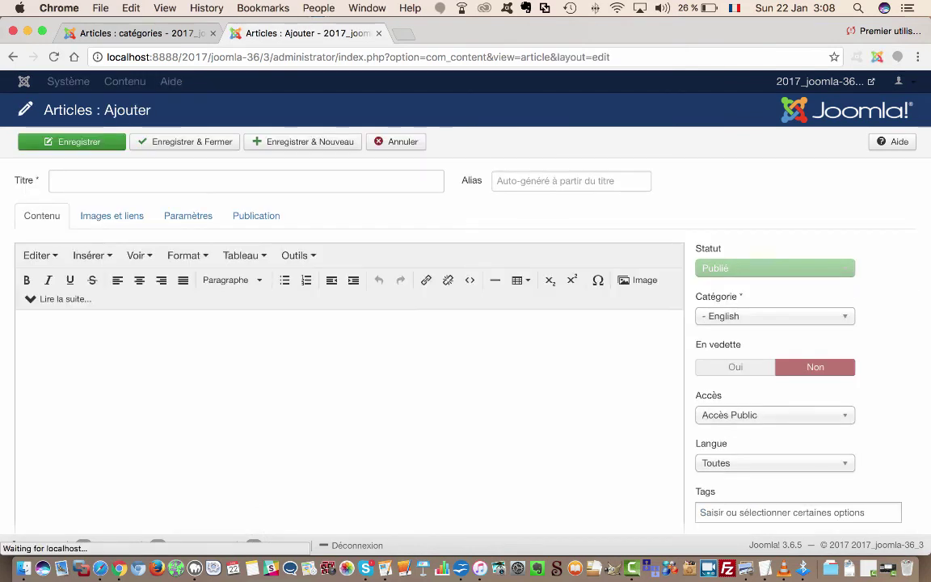
{"action": "left_click", "coordinate": [88, 182]}
{"action": "type", "text": "A"}
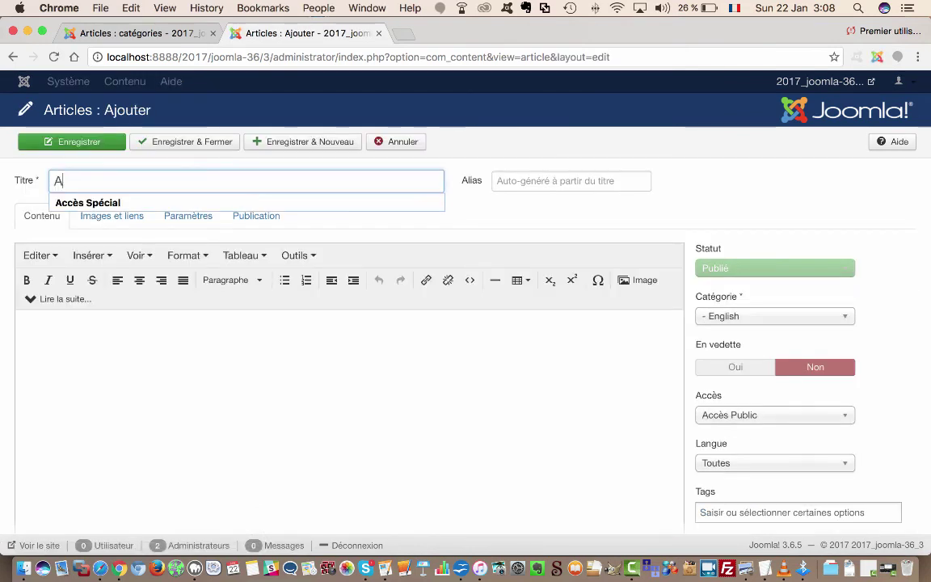
{"action": "type", "text": "rticle"}
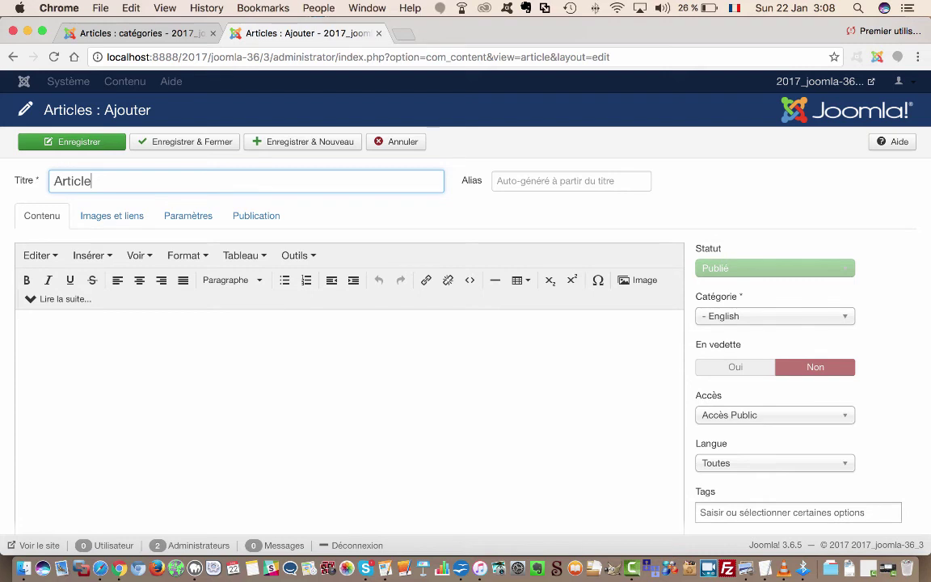
{"action": "left_click", "coordinate": [775, 316]}
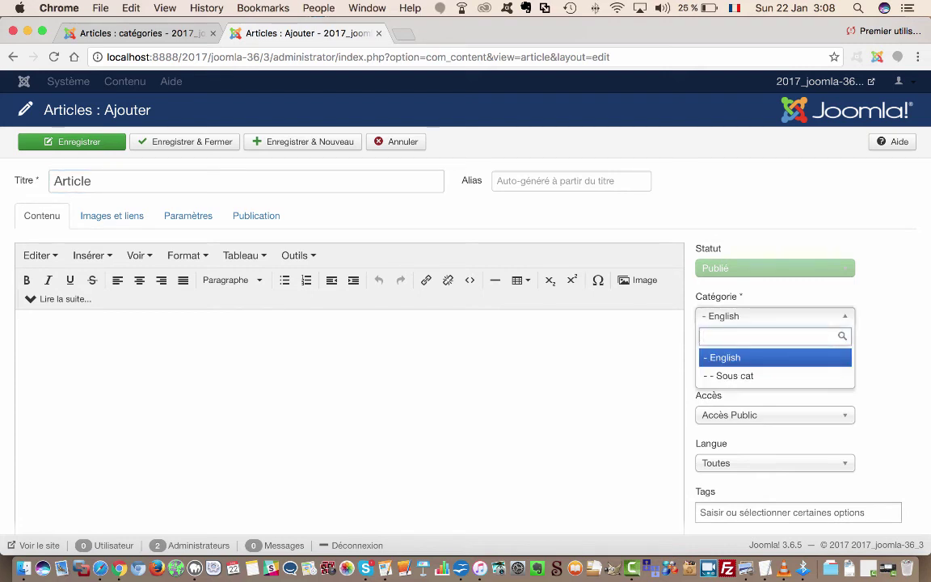
{"action": "key", "text": "Down"}
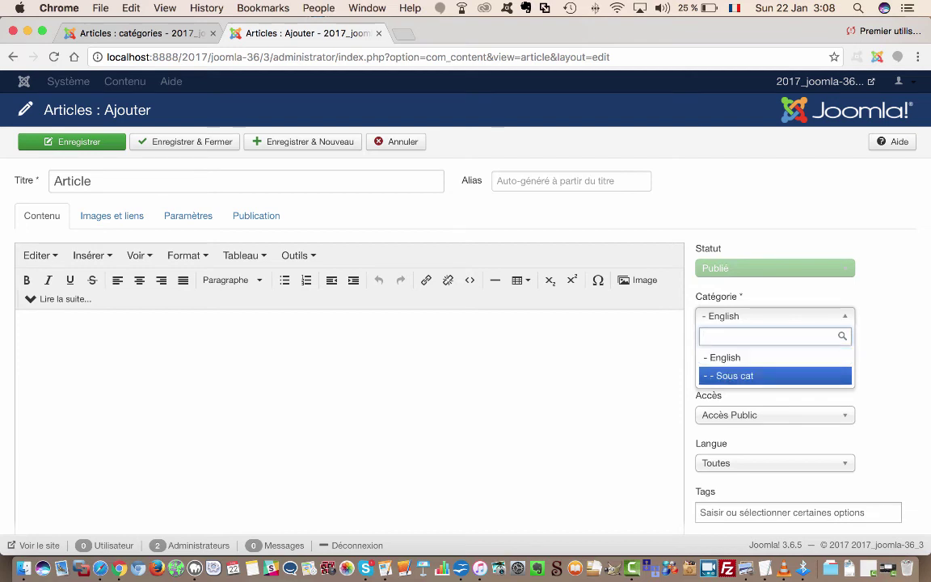
{"action": "key", "text": "Return"}
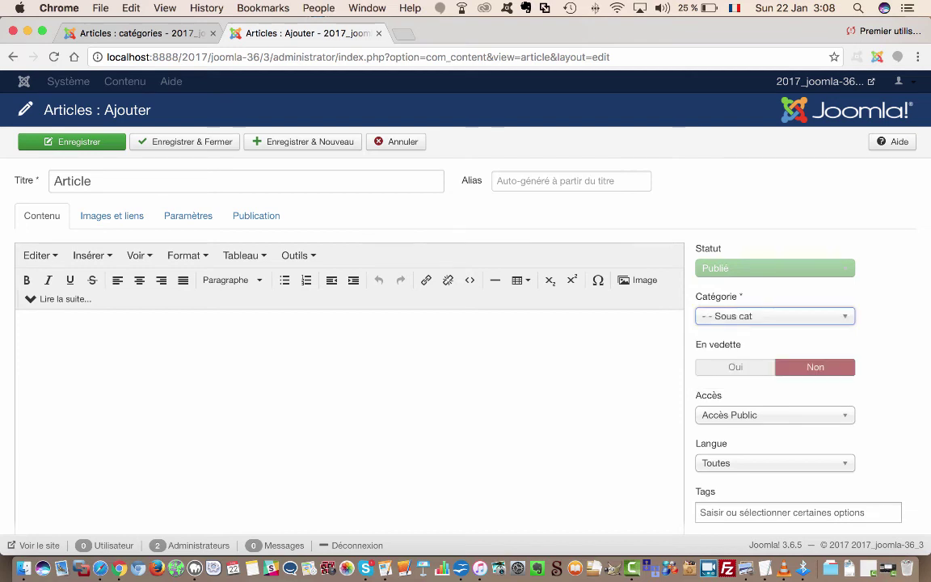
{"action": "left_click", "coordinate": [72, 141]}
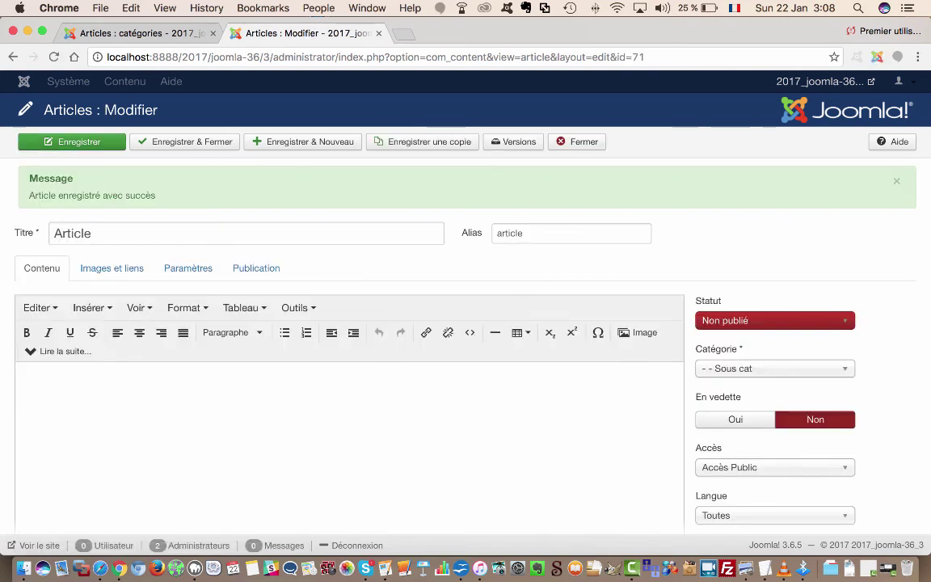
Step: Set the article's status to Publié, then save and close it
{"action": "left_click", "coordinate": [774, 321]}
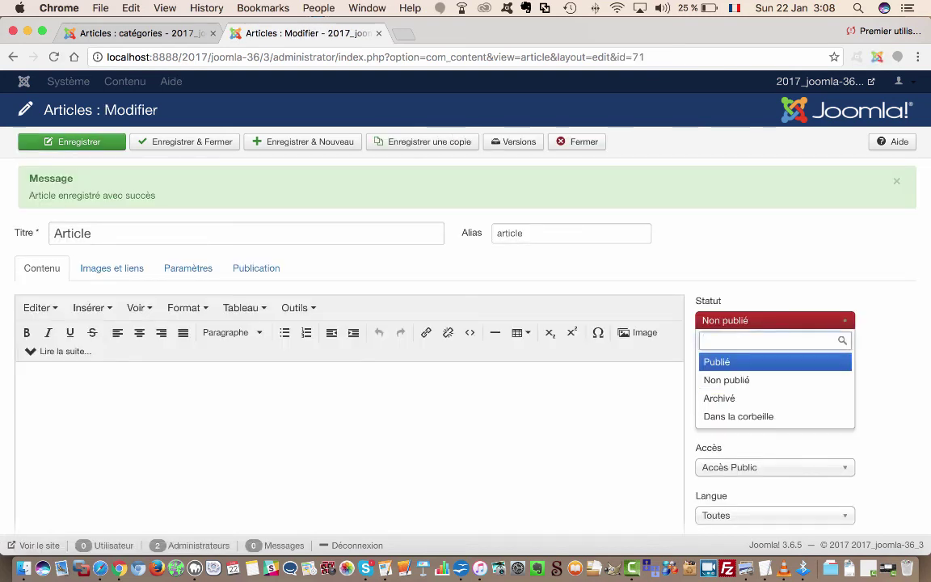
{"action": "left_click", "coordinate": [718, 361]}
{"action": "scroll", "coordinate": [466, 324], "scroll_direction": "down", "scroll_amount": 3}
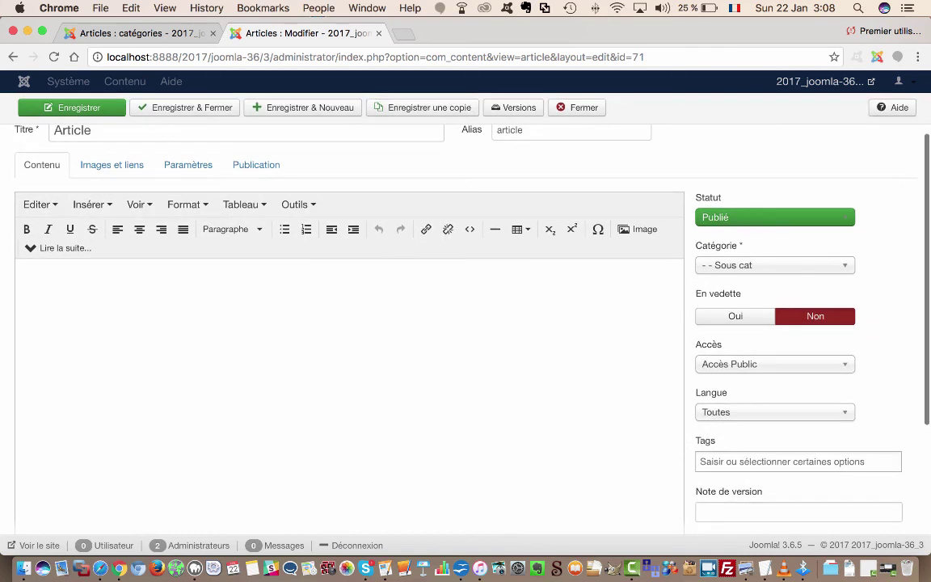
{"action": "scroll", "coordinate": [466, 323], "scroll_direction": "up", "scroll_amount": 3}
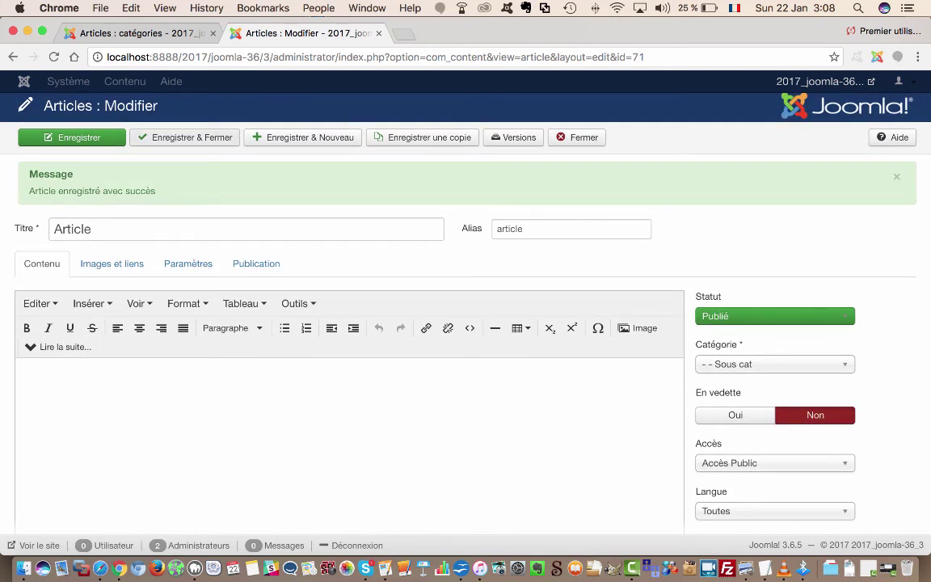
{"action": "left_click", "coordinate": [185, 138]}
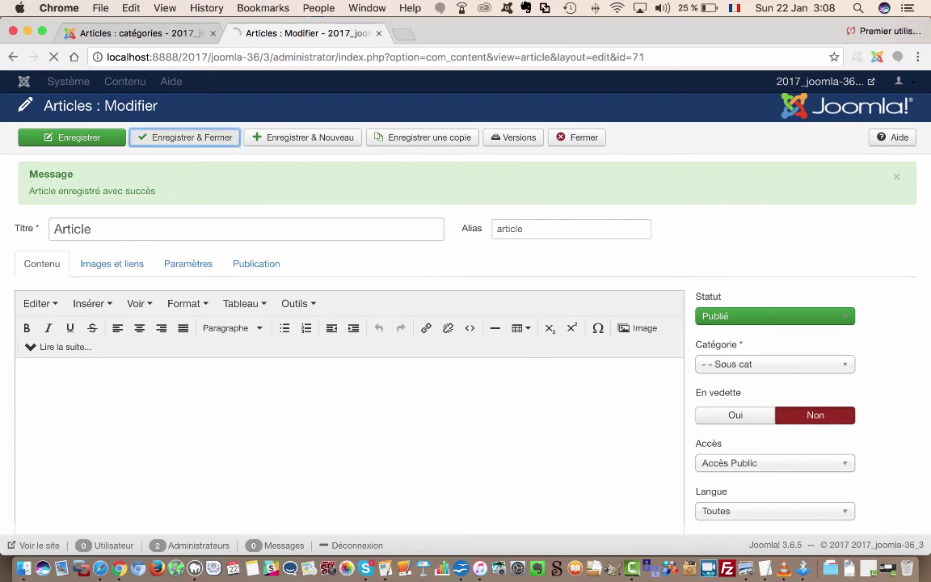